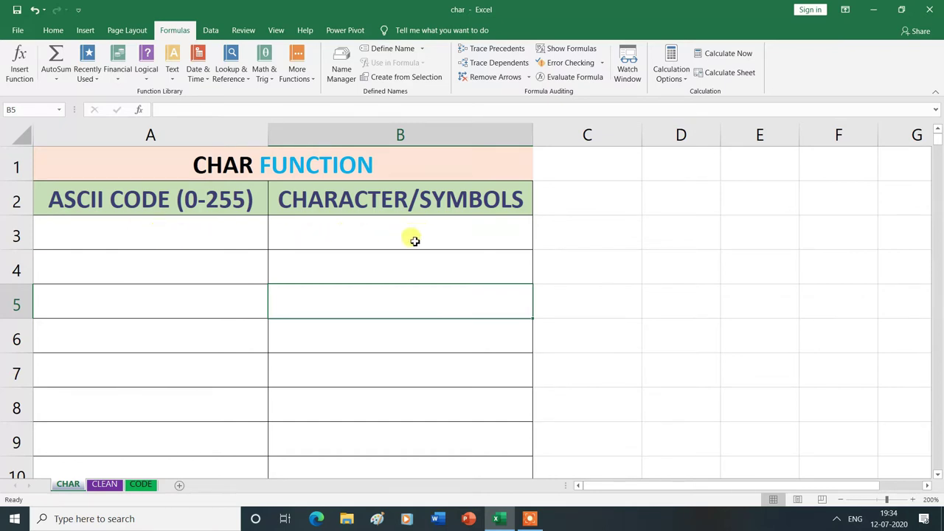
- Enter the ASCII codes 47, 64, 149, 153, 36 and 37 in cells A3 to A8
{"action": "left_click", "coordinate": [206, 232]}
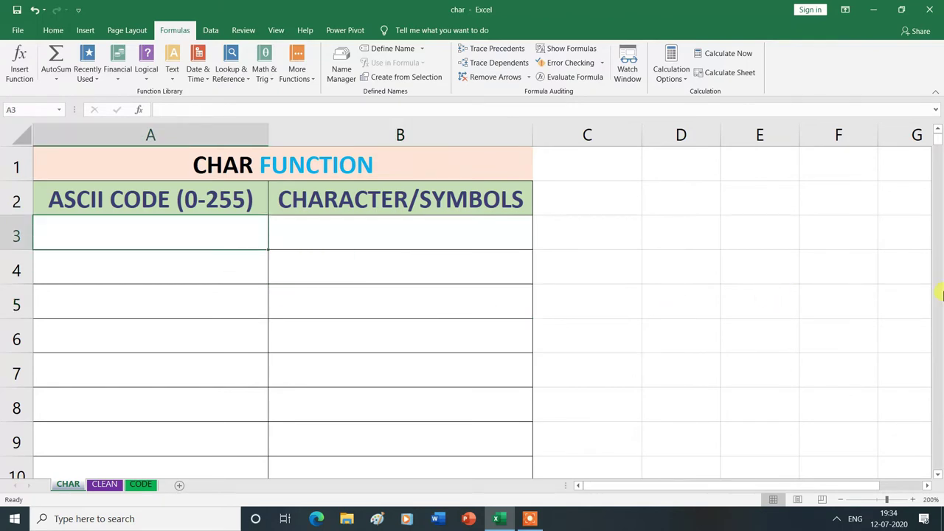
{"action": "type", "text": "47"}
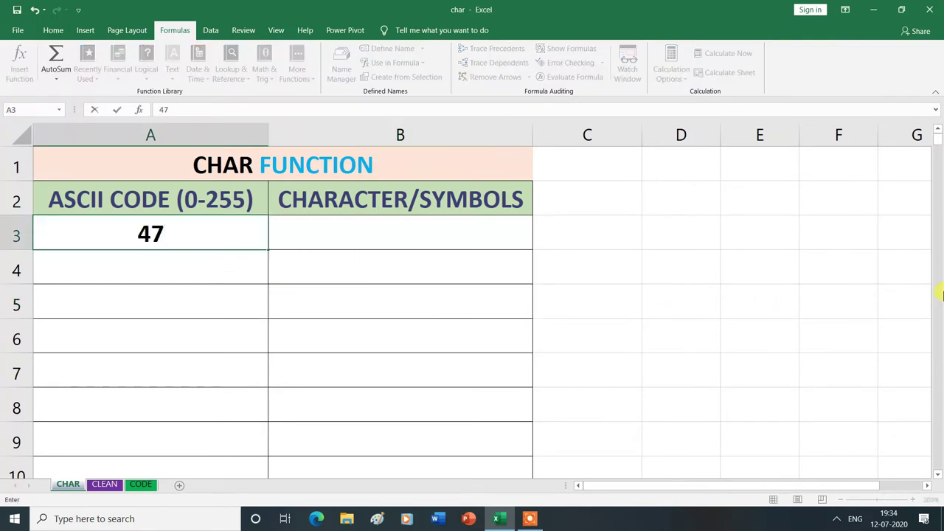
{"action": "key", "text": "Return"}
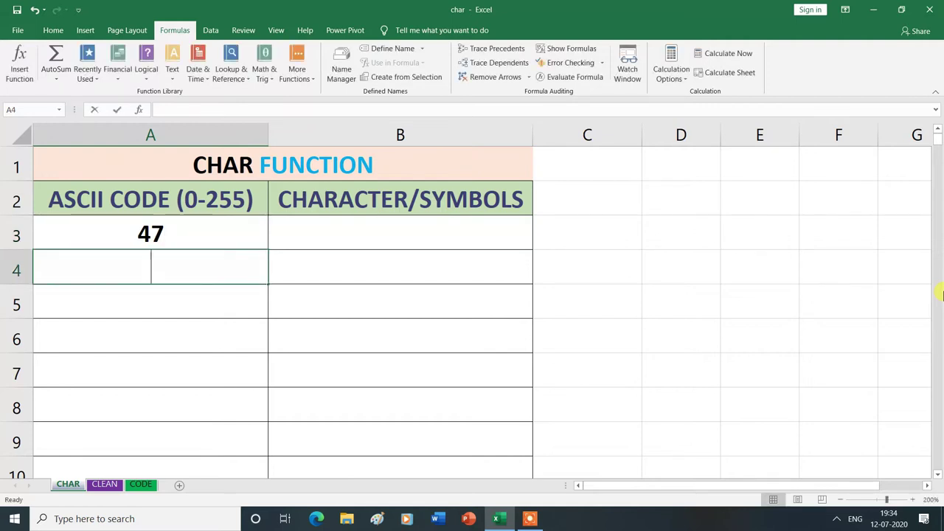
{"action": "type", "text": "64"}
{"action": "key", "text": "Return"}
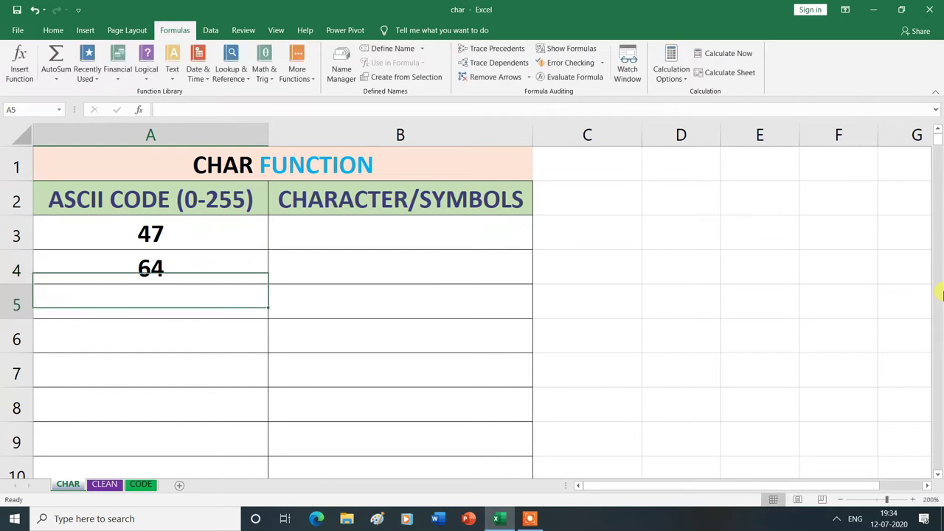
{"action": "type", "text": "149"}
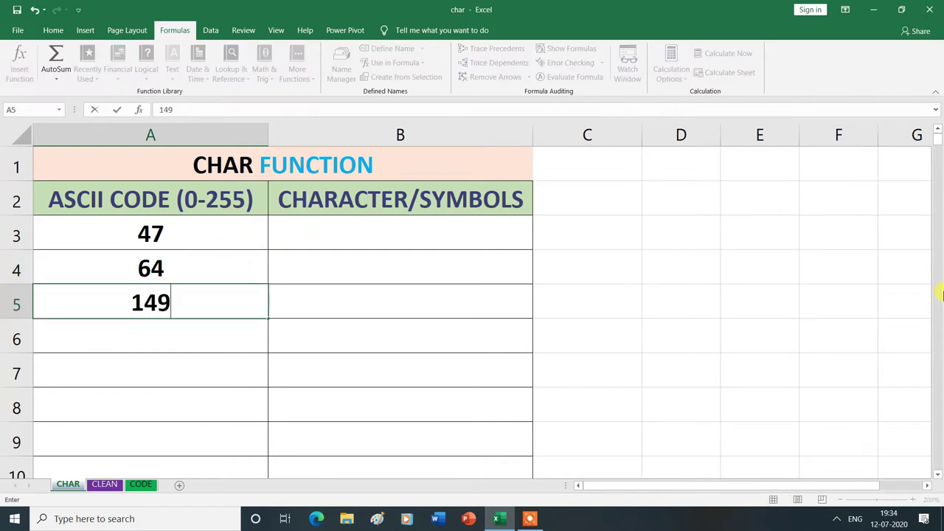
{"action": "key", "text": "Return"}
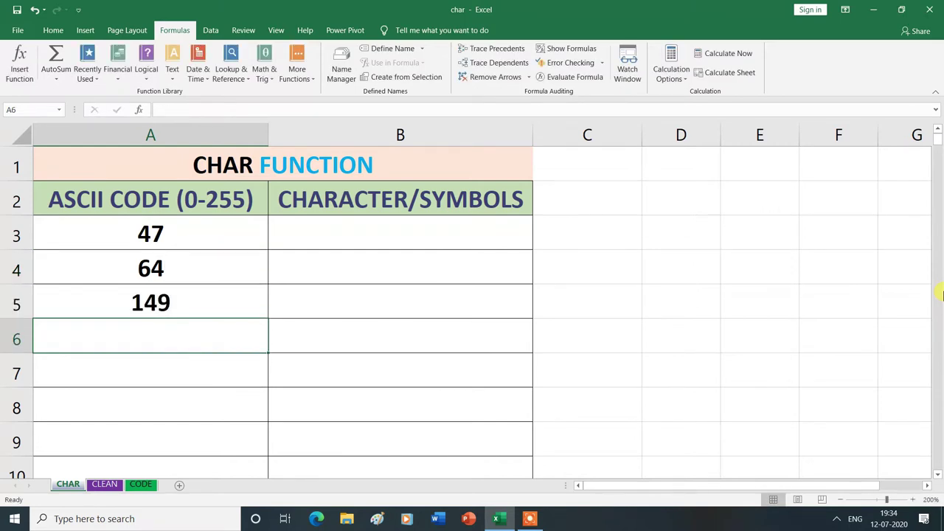
{"action": "type", "text": "153"}
{"action": "key", "text": "Return"}
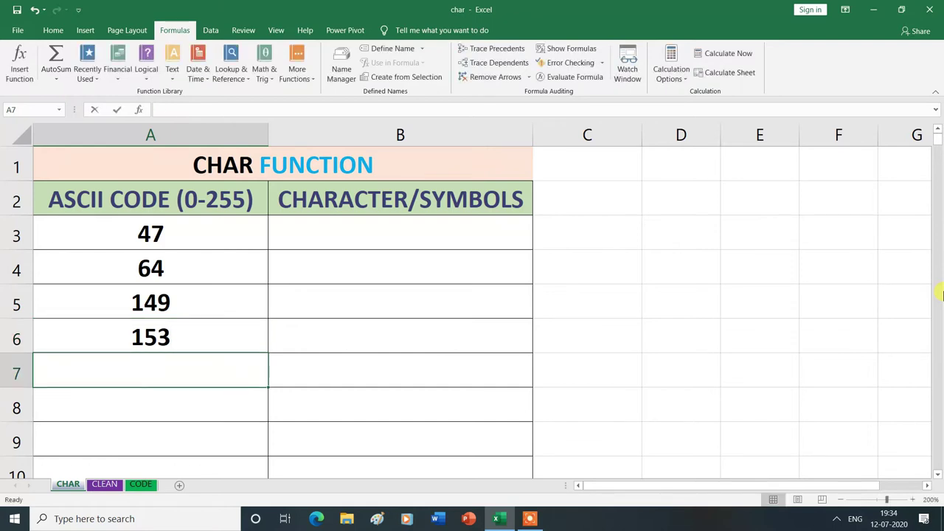
{"action": "type", "text": "36"}
{"action": "key", "text": "Return"}
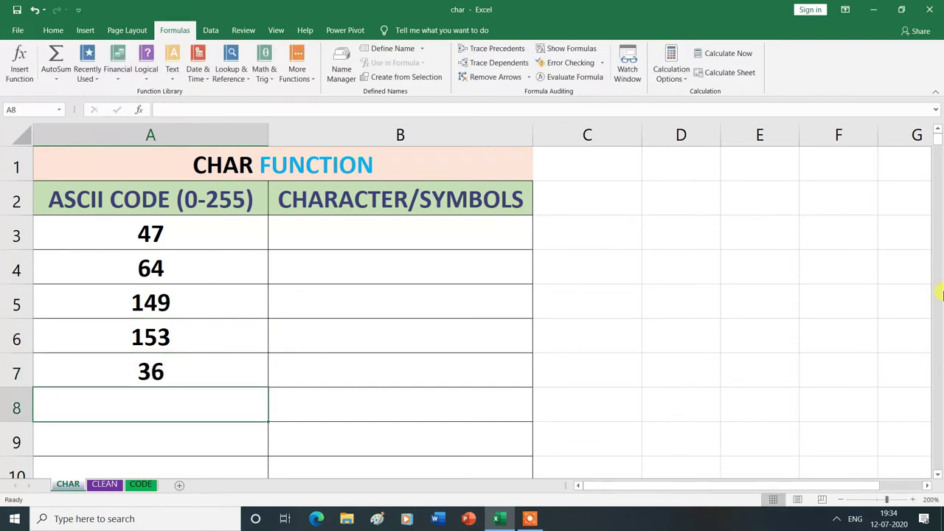
{"action": "type", "text": "37"}
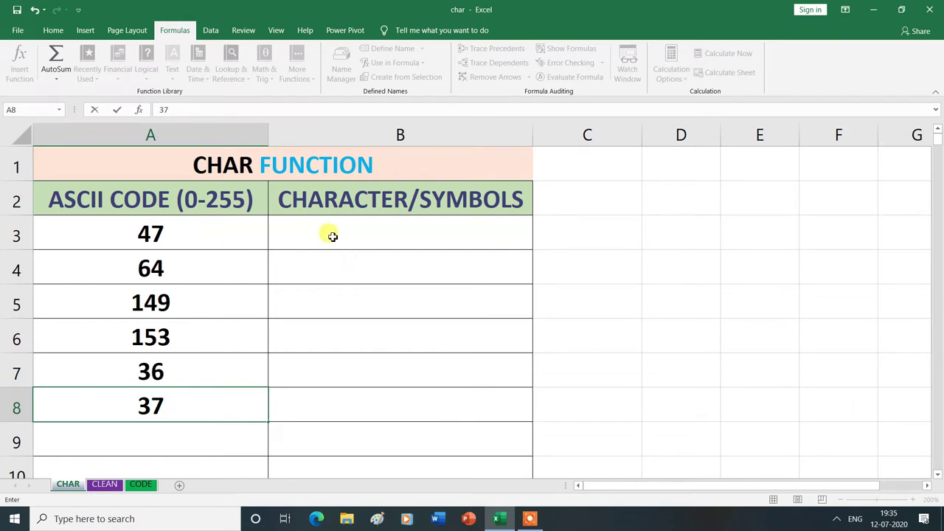
- Enter =CHAR(A3) in B3 so it displays '/' for code 47
{"action": "left_click", "coordinate": [428, 243]}
{"action": "type", "text": "="}
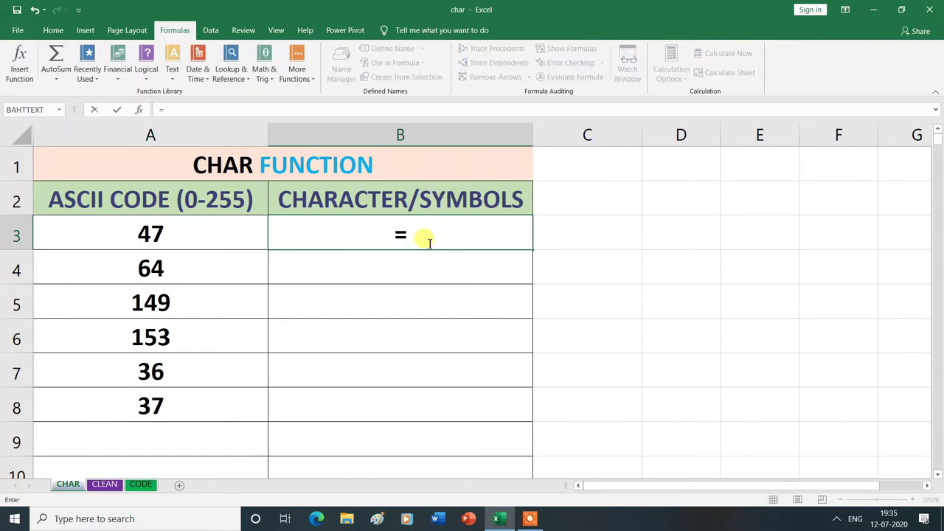
{"action": "type", "text": "CHA"}
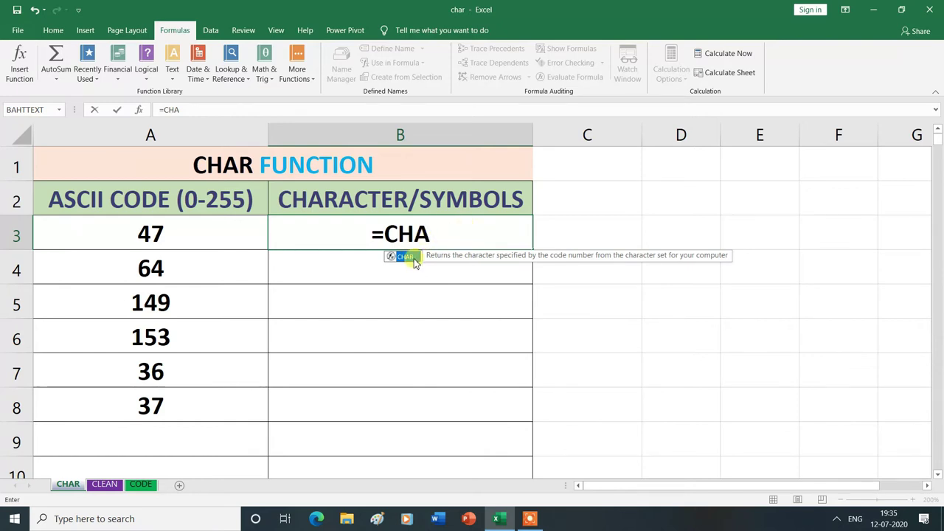
{"action": "double_click", "coordinate": [405, 257]}
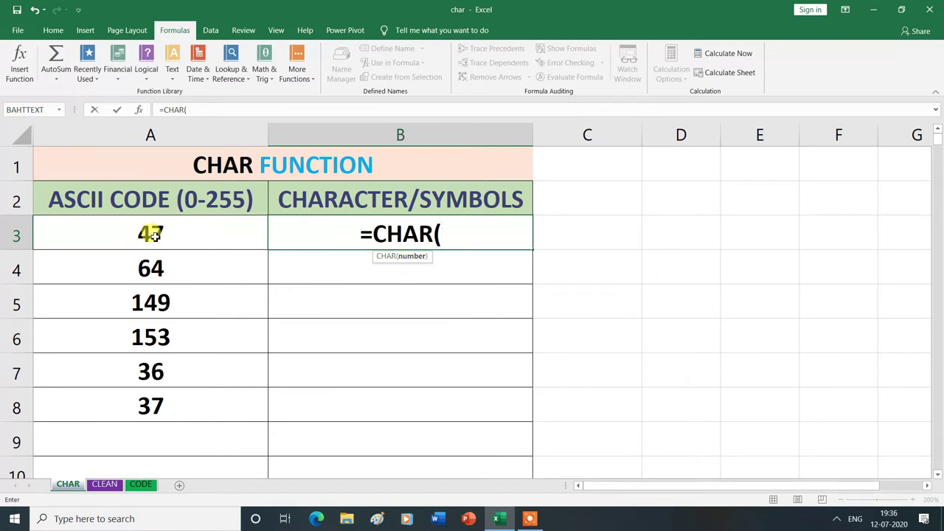
{"action": "left_click", "coordinate": [177, 237]}
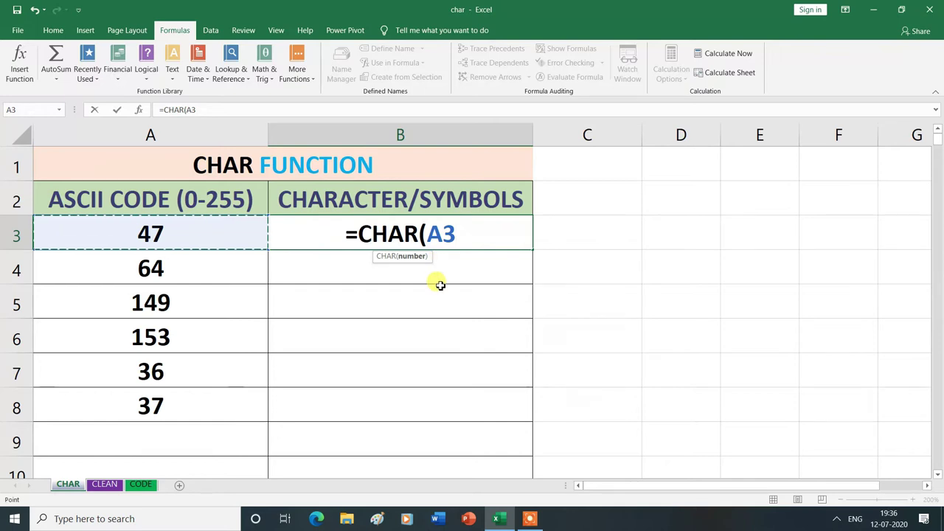
{"action": "type", "text": ")"}
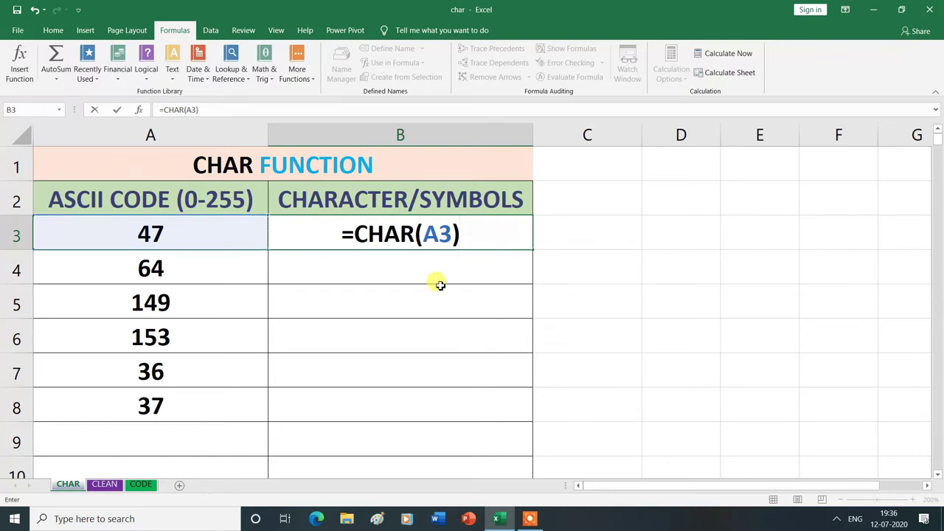
{"action": "key", "text": "Return"}
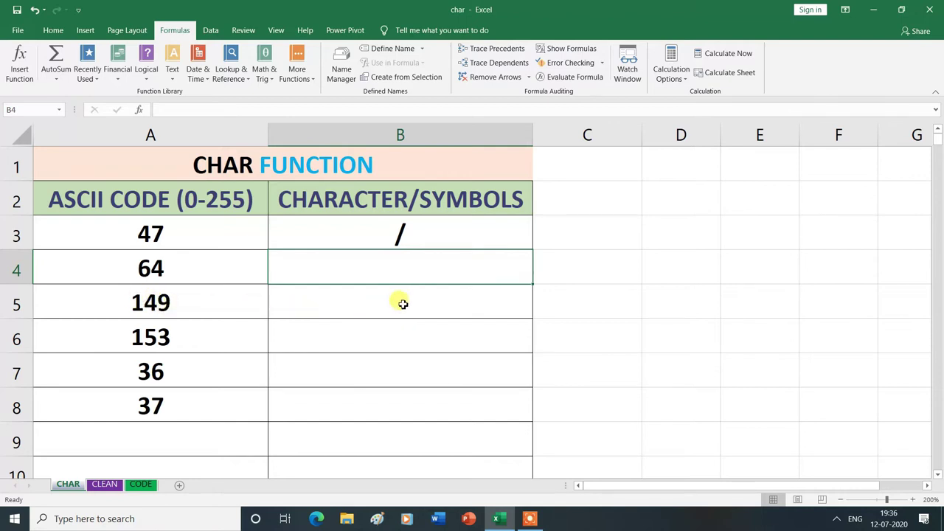
- Fill the CHAR formula from B3 down to B8, showing @, •, ™, $ and %
{"action": "left_click", "coordinate": [456, 233]}
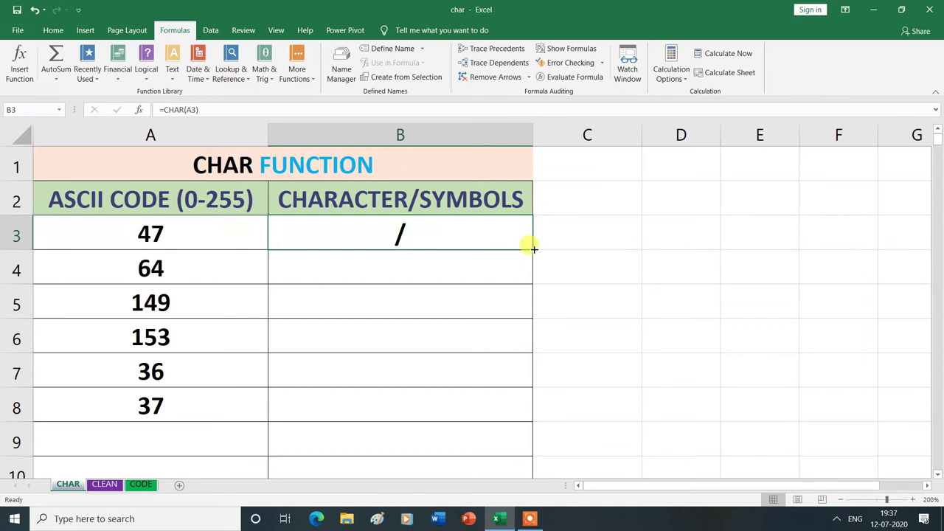
{"action": "left_click_drag", "start_coordinate": [532, 250], "coordinate": [520, 391]}
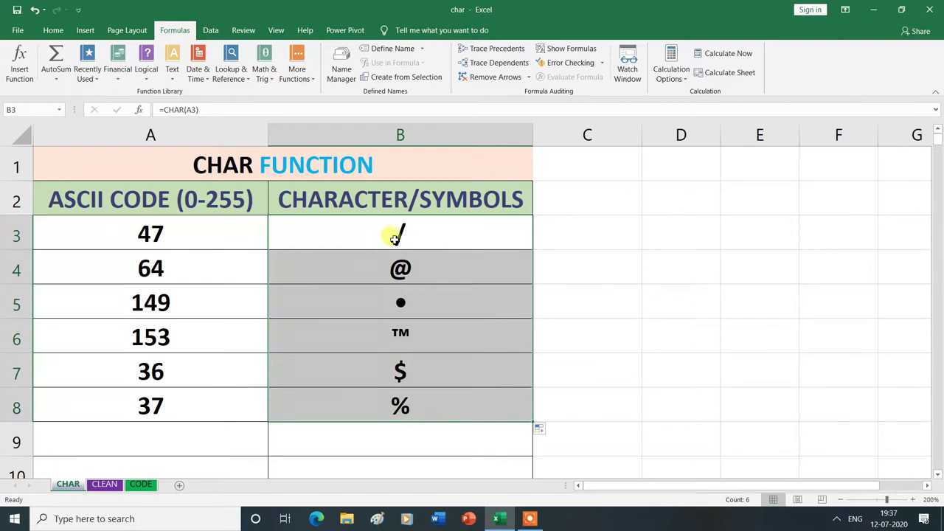
{"action": "left_click", "coordinate": [612, 319]}
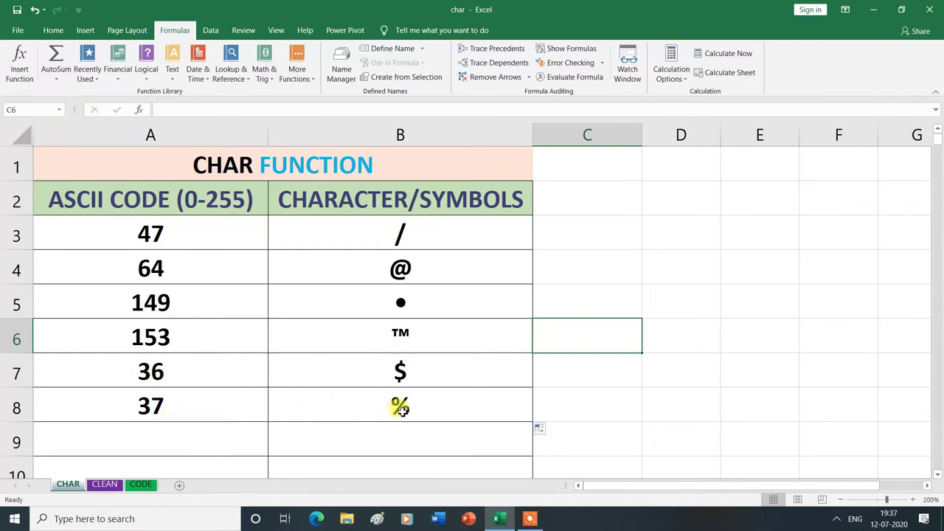
{"action": "left_click", "coordinate": [147, 439]}
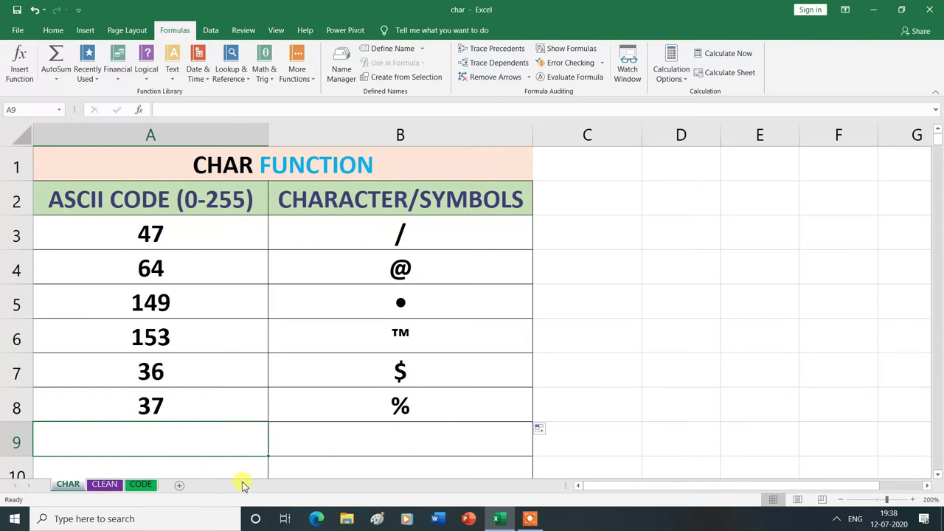
- Try code 256 in A9, which gives #VALUE!, then replace it with 155 to show ›
{"action": "type", "text": "256"}
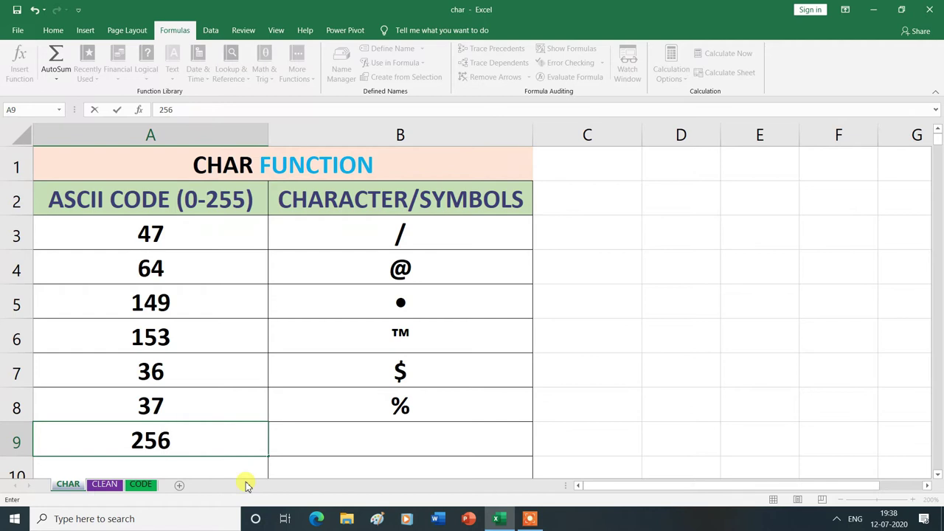
{"action": "key", "text": "Return"}
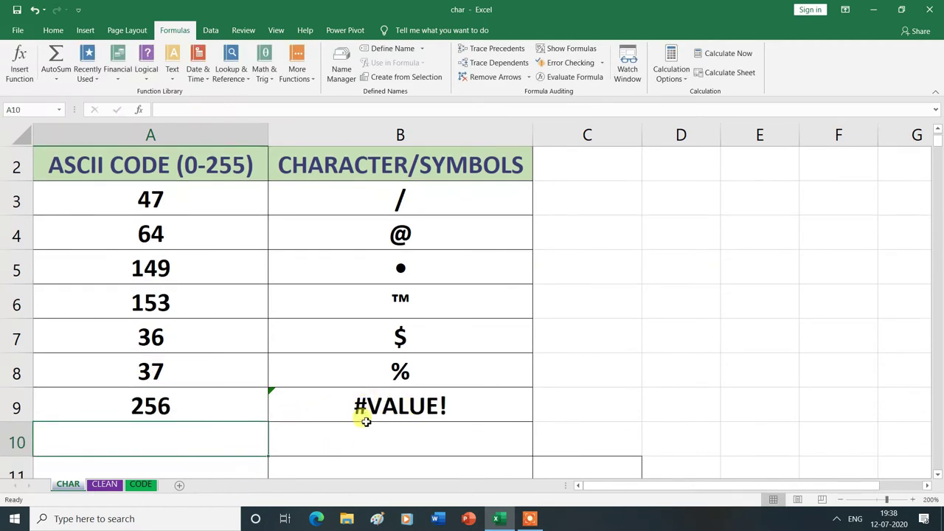
{"action": "left_click", "coordinate": [172, 409]}
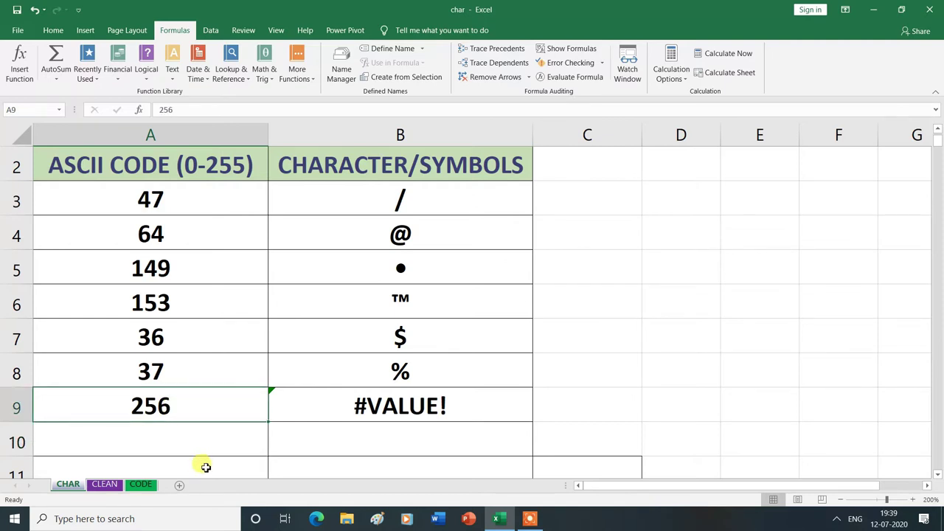
{"action": "type", "text": "155"}
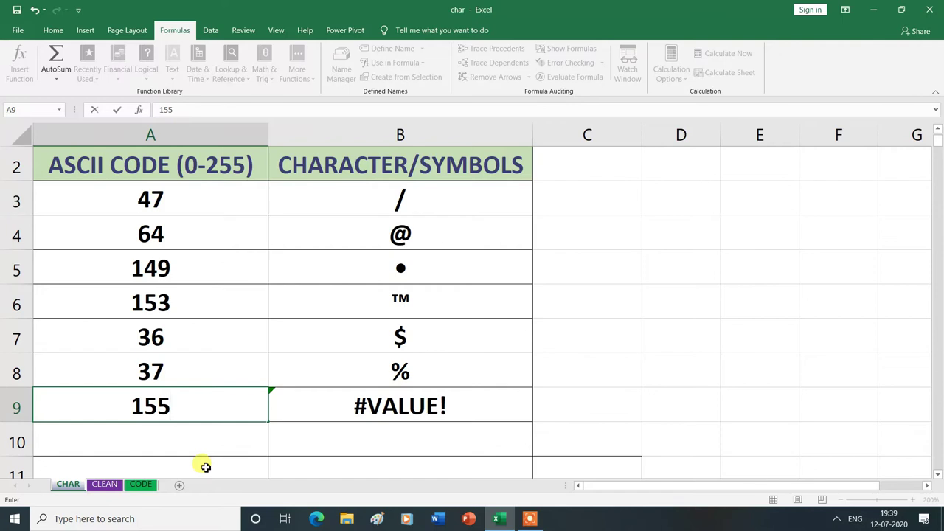
{"action": "key", "text": "Return"}
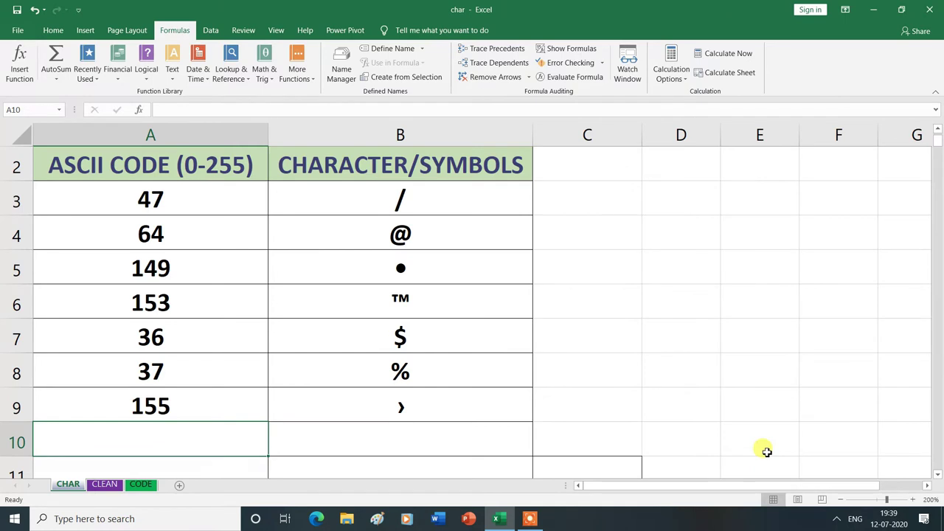
- Add codes 221, 150 and 159 in A10–A12, showing Ý, – and Ÿ
{"action": "type", "text": "221"}
{"action": "key", "text": "Return"}
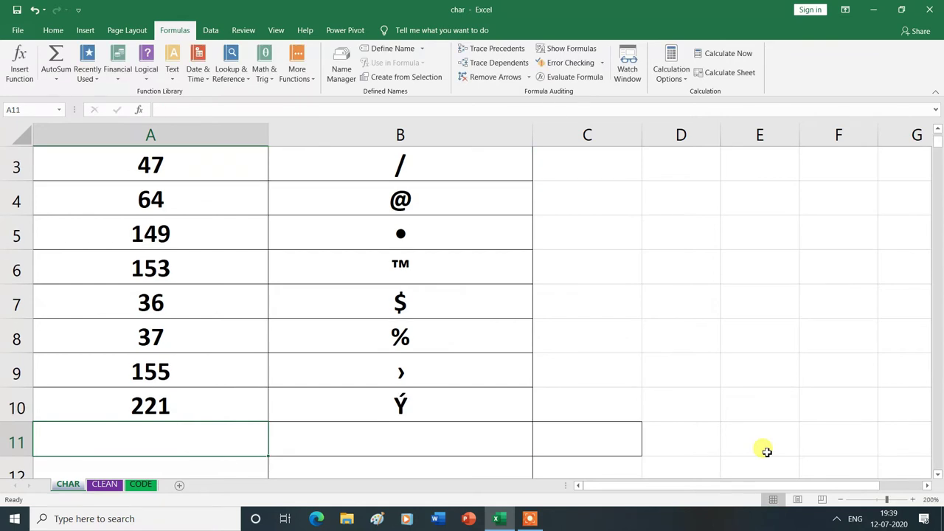
{"action": "type", "text": "150"}
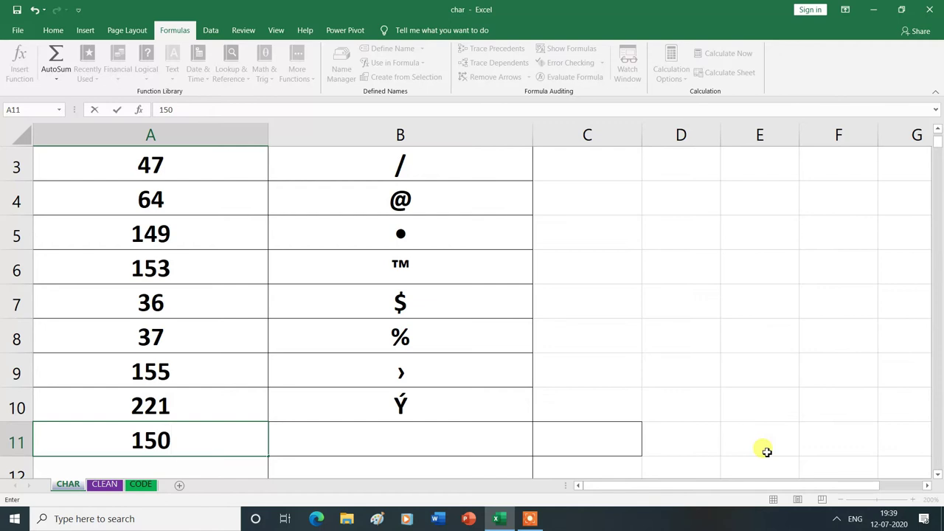
{"action": "key", "text": "Return"}
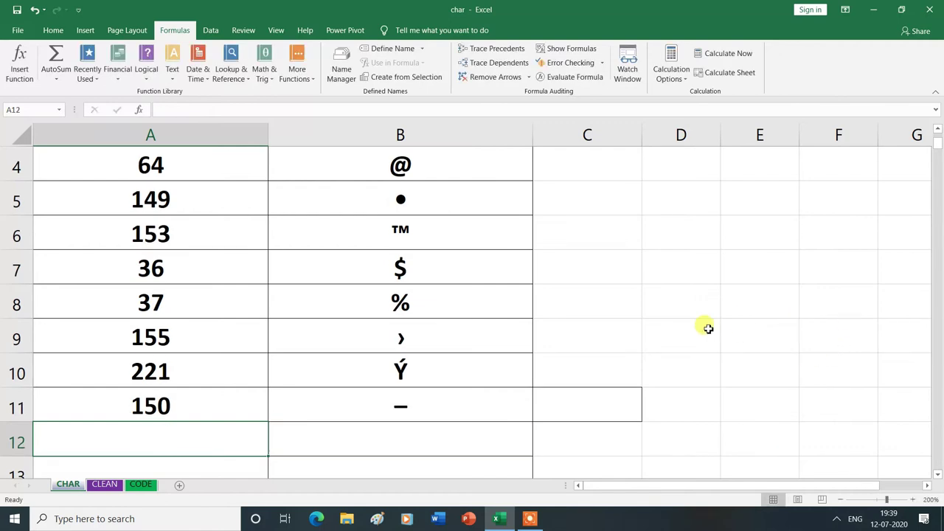
{"action": "scroll", "coordinate": [130, 421], "scroll_direction": "down", "scroll_amount": 1}
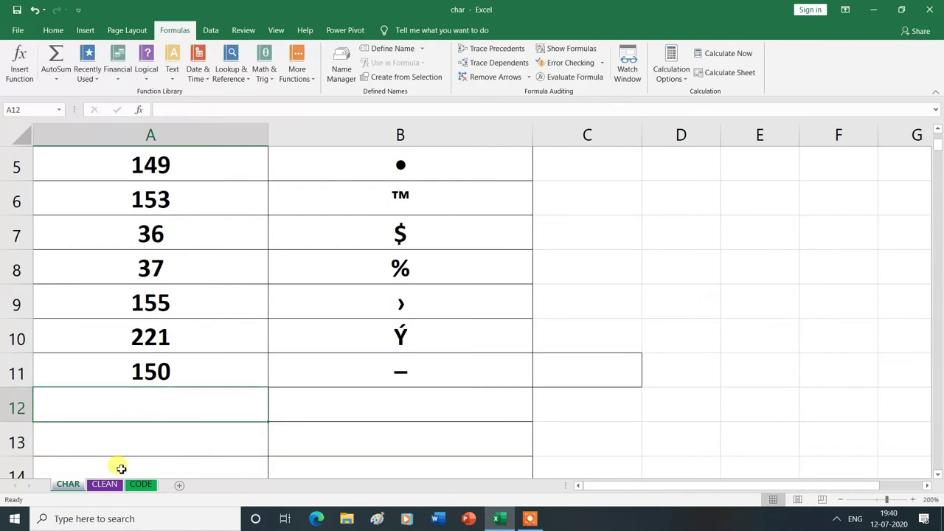
{"action": "type", "text": "159"}
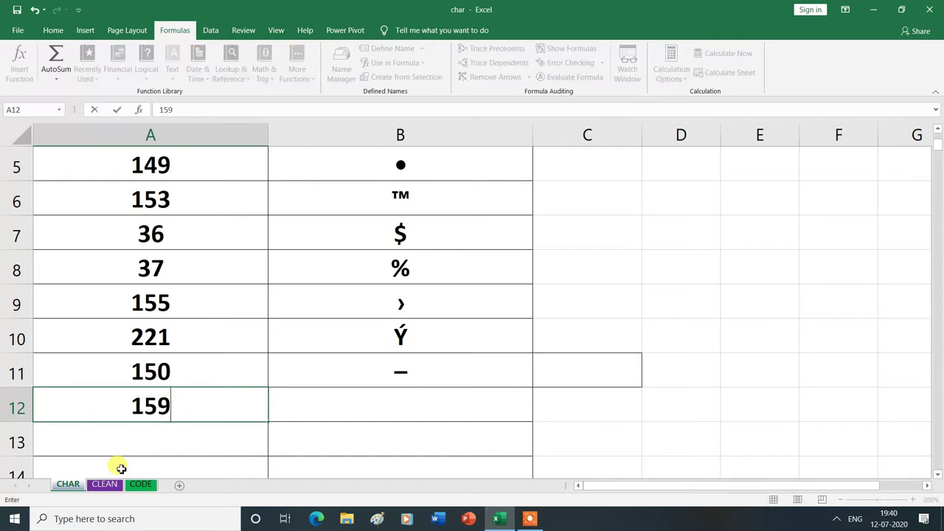
{"action": "key", "text": "Return"}
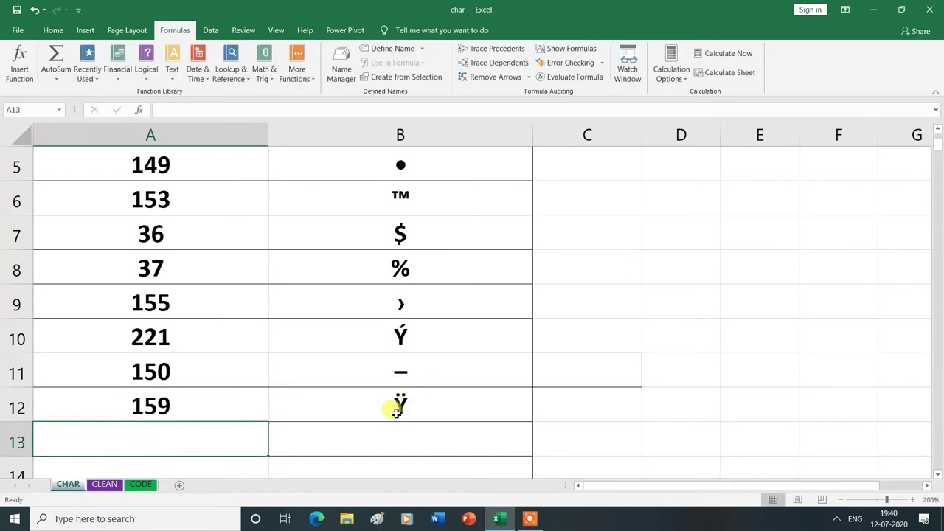
{"action": "scroll", "coordinate": [509, 416], "scroll_direction": "up", "scroll_amount": 2}
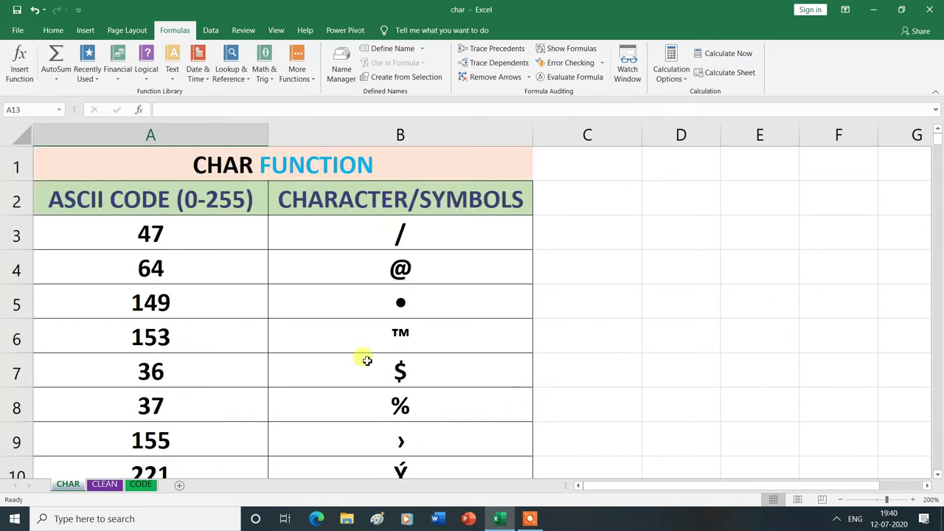
- Check the CHAR formula in B10, then switch to the CLEAN sheet
{"action": "key", "text": "Up"}
{"action": "key", "text": "Up"}
{"action": "key", "text": "Up"}
{"action": "key", "text": "Right"}
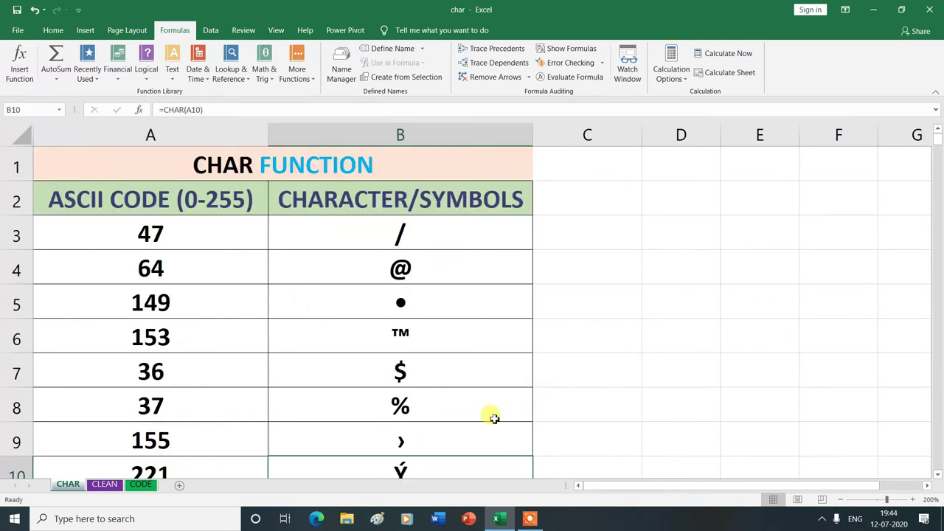
{"action": "left_click", "coordinate": [104, 484]}
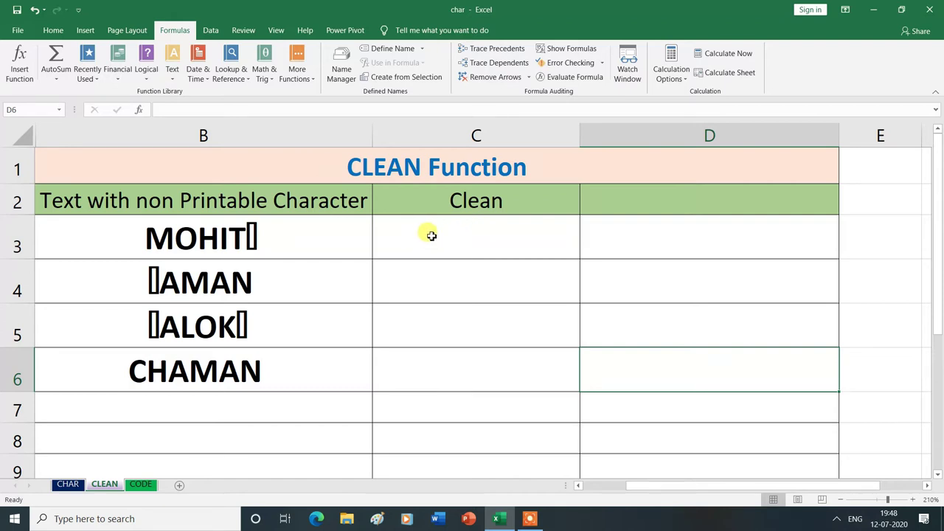
- Enter =CLEAN(B3) in C3 to strip non-printable characters from the first name
{"action": "left_click", "coordinate": [431, 235]}
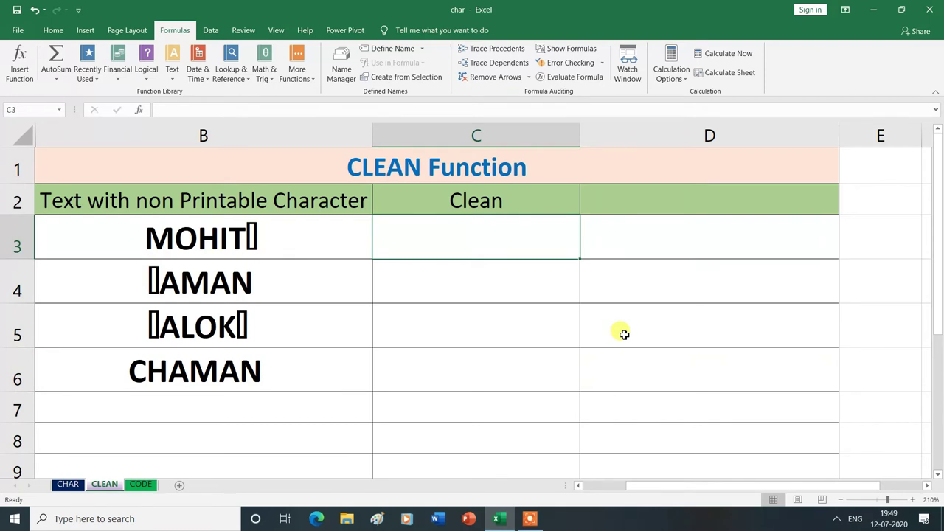
{"action": "type", "text": "="}
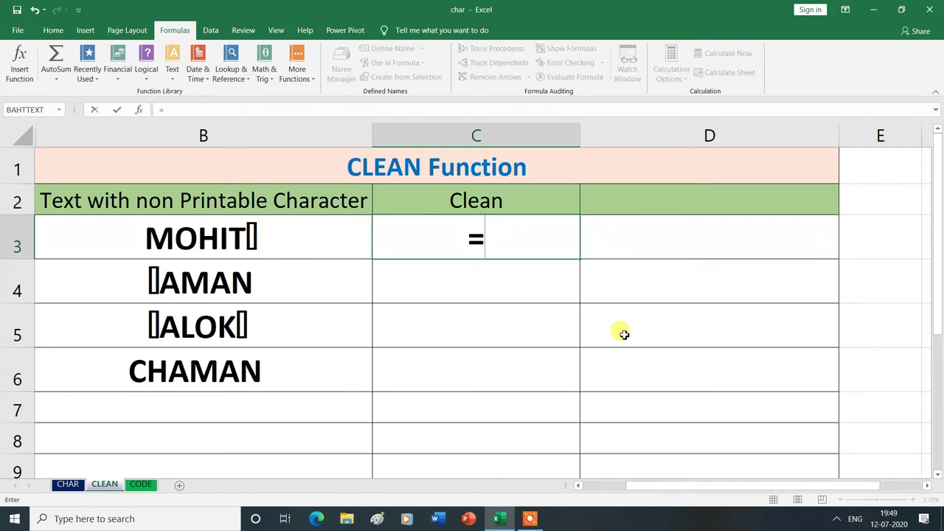
{"action": "type", "text": "CL"}
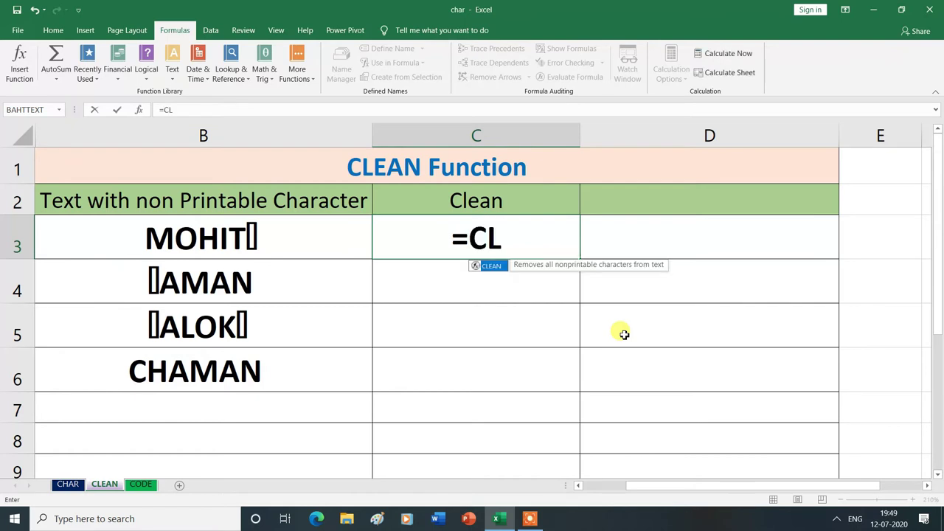
{"action": "double_click", "coordinate": [502, 267]}
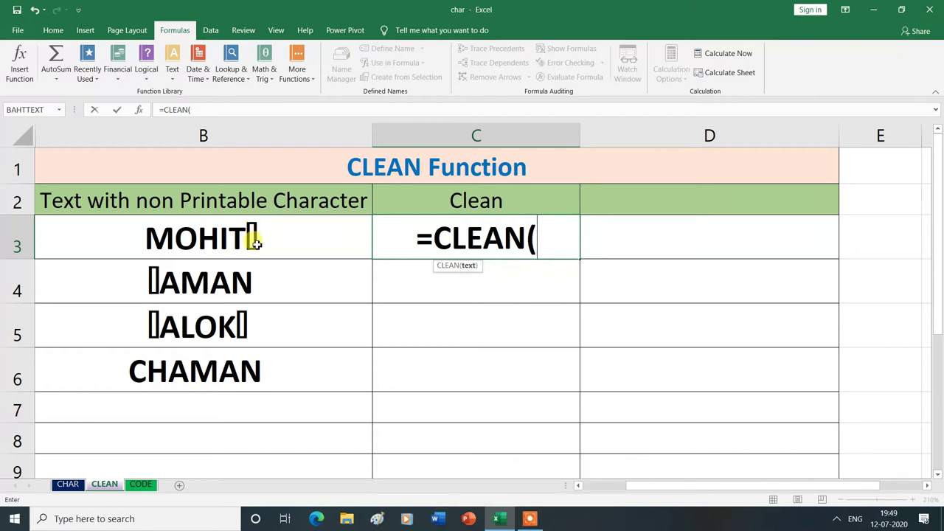
{"action": "left_click", "coordinate": [235, 238]}
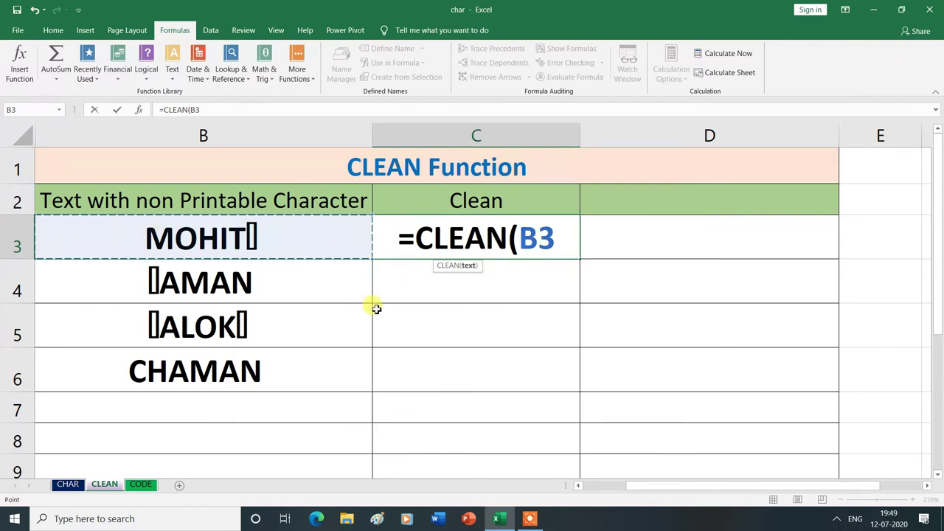
{"action": "type", "text": ")"}
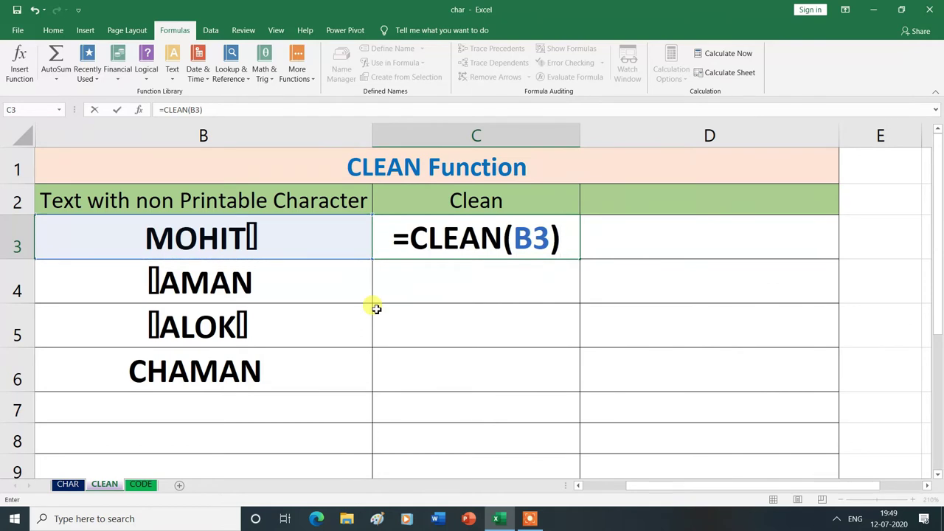
{"action": "key", "text": "Return"}
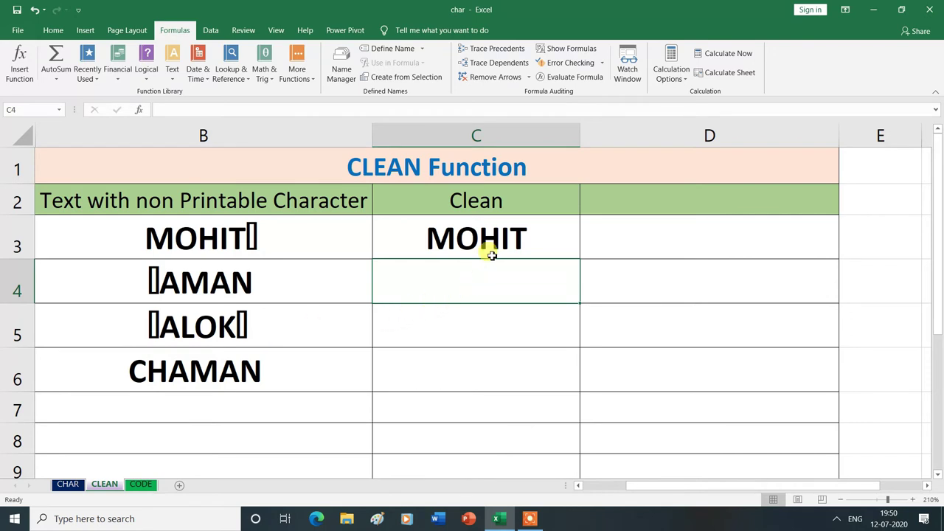
- Fill the CLEAN formula down to C6 for MOHIT, AMAN, ALOK and CHAMAN, then go to the CODE sheet
{"action": "left_click", "coordinate": [522, 251]}
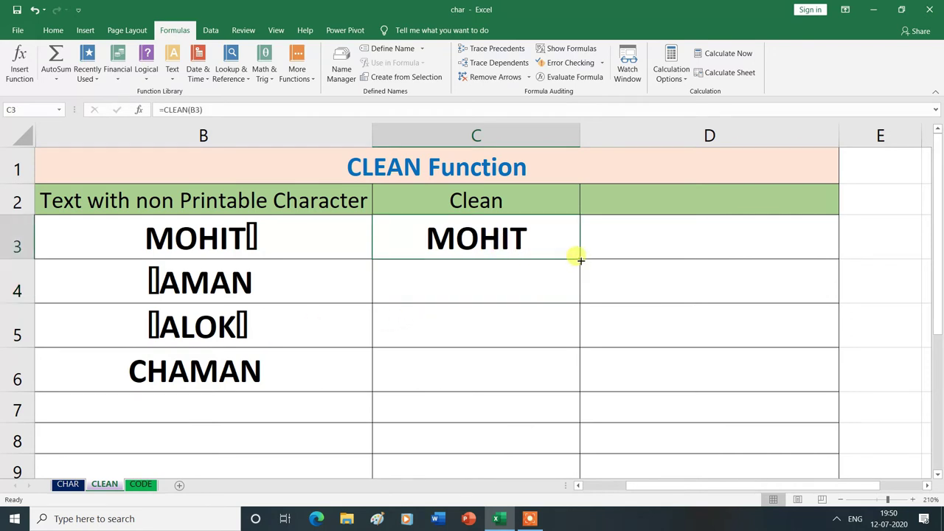
{"action": "left_click_drag", "start_coordinate": [580, 259], "coordinate": [571, 378]}
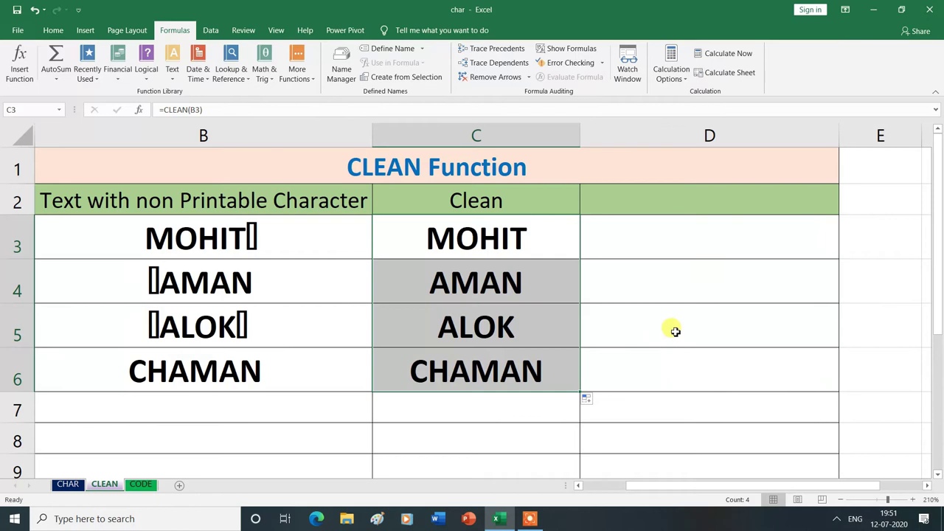
{"action": "left_click", "coordinate": [720, 380]}
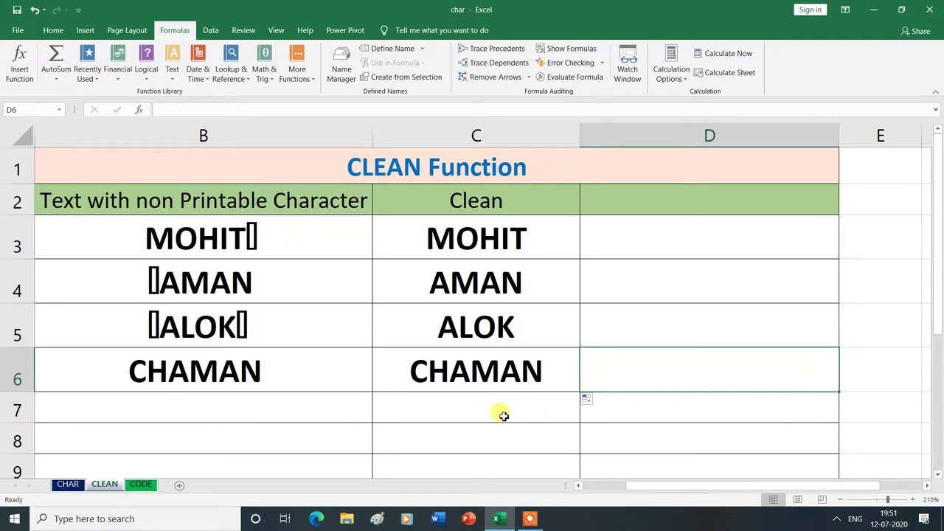
{"action": "left_click", "coordinate": [142, 484]}
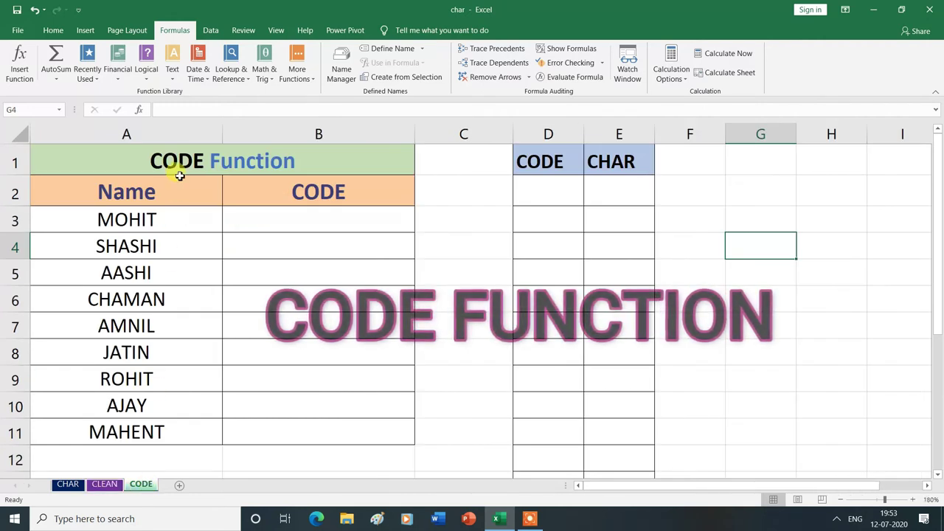
- Enter =CODE(A3) in B3, returning 77 for MOHIT's first letter M
{"action": "left_click", "coordinate": [318, 219]}
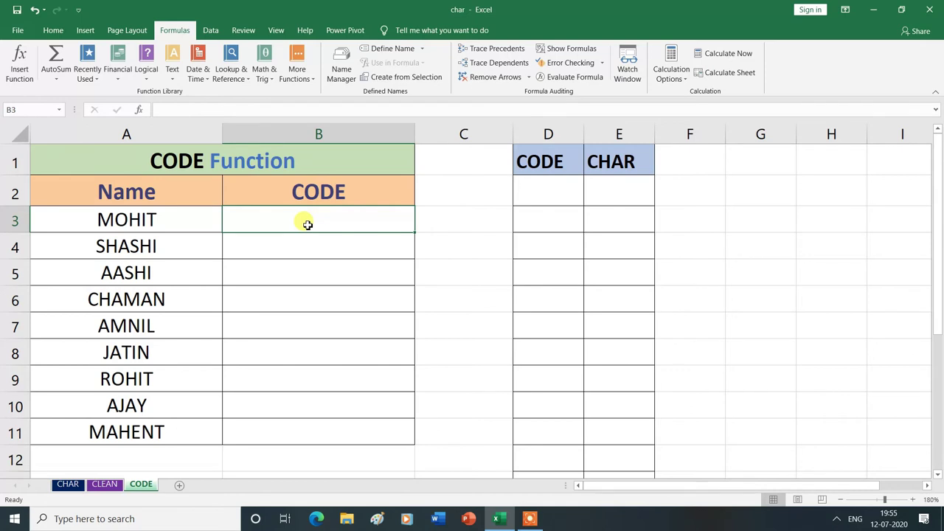
{"action": "type", "text": "="}
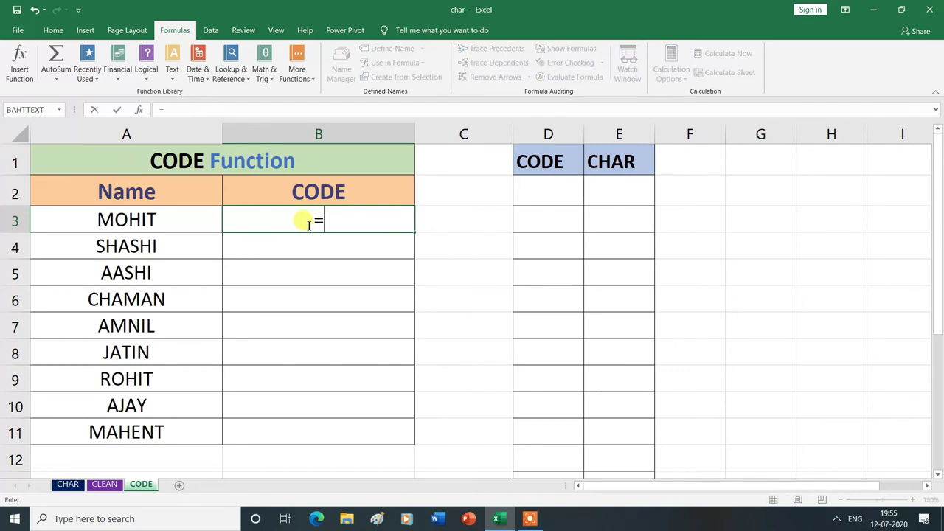
{"action": "type", "text": "CO"}
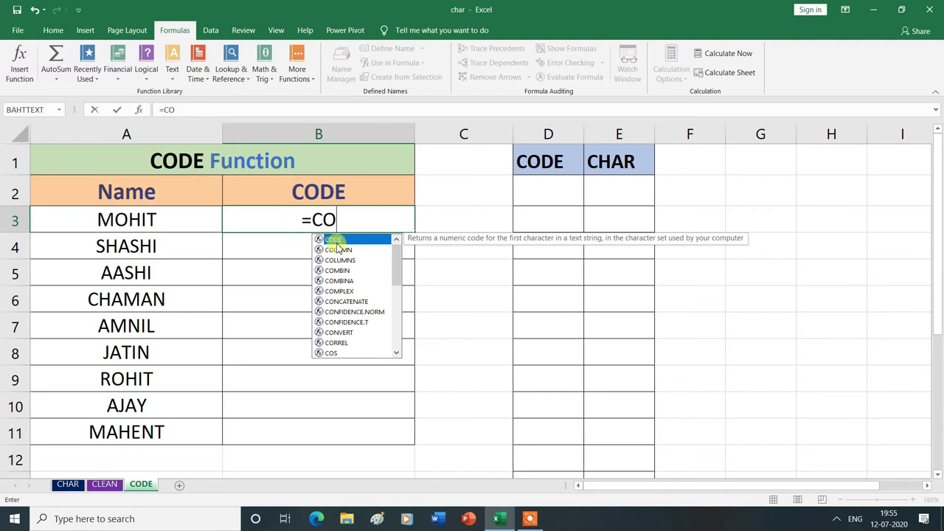
{"action": "double_click", "coordinate": [335, 239]}
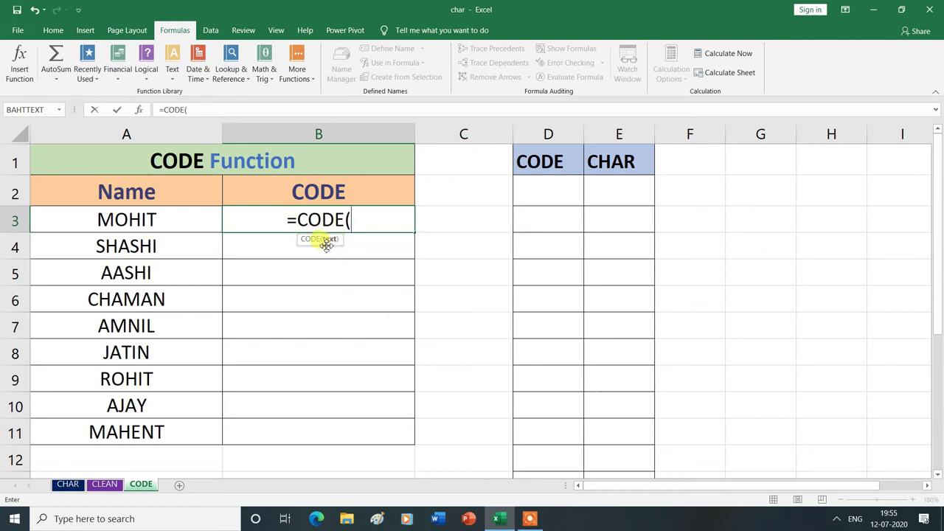
{"action": "left_click", "coordinate": [140, 219]}
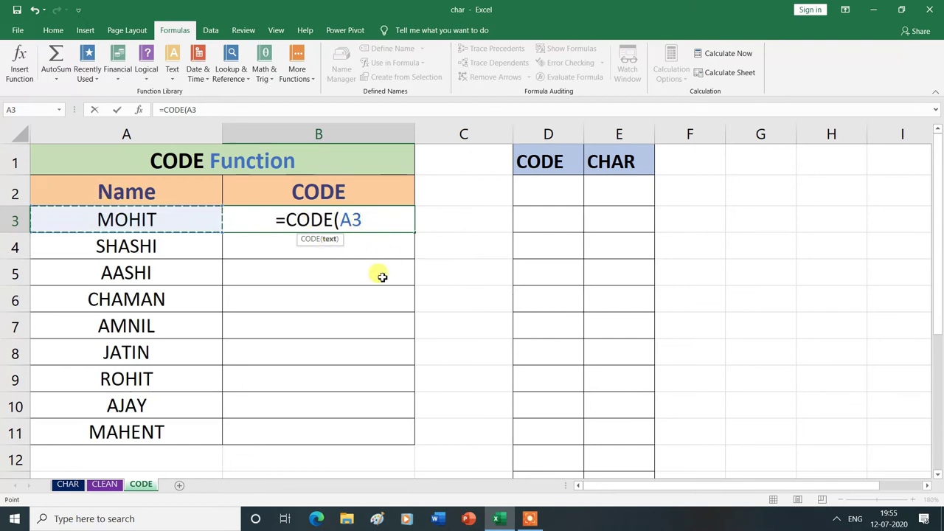
{"action": "type", "text": ")"}
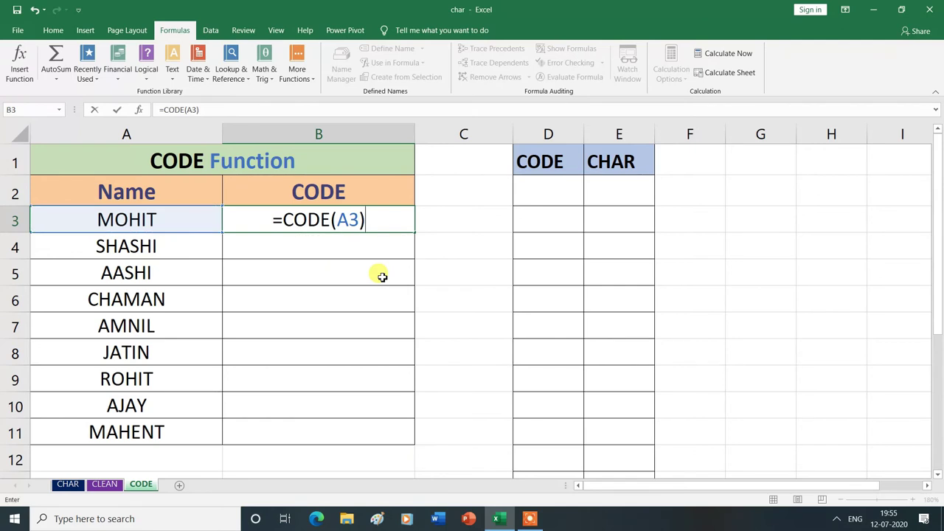
{"action": "key", "text": "Return"}
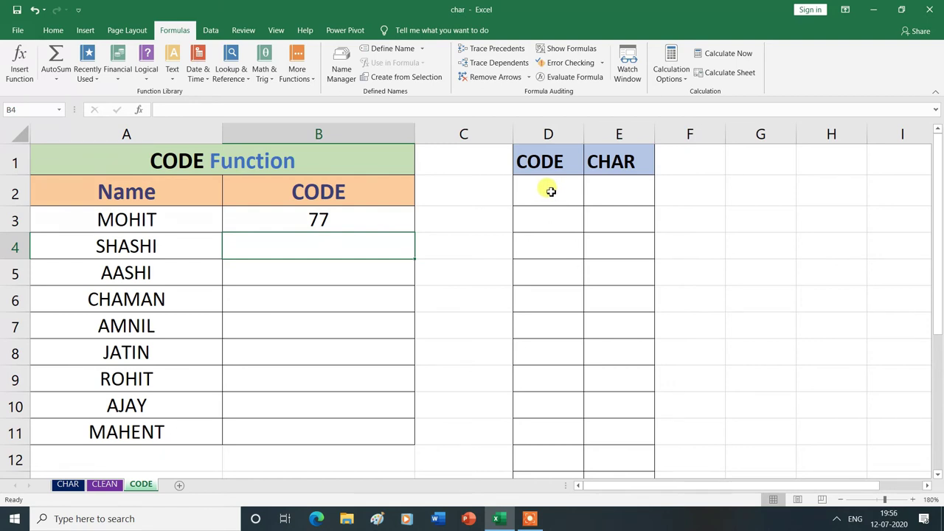
- Number column D from 1 in D2 through 255 using a 1, 2 fill series
{"action": "left_click", "coordinate": [548, 190]}
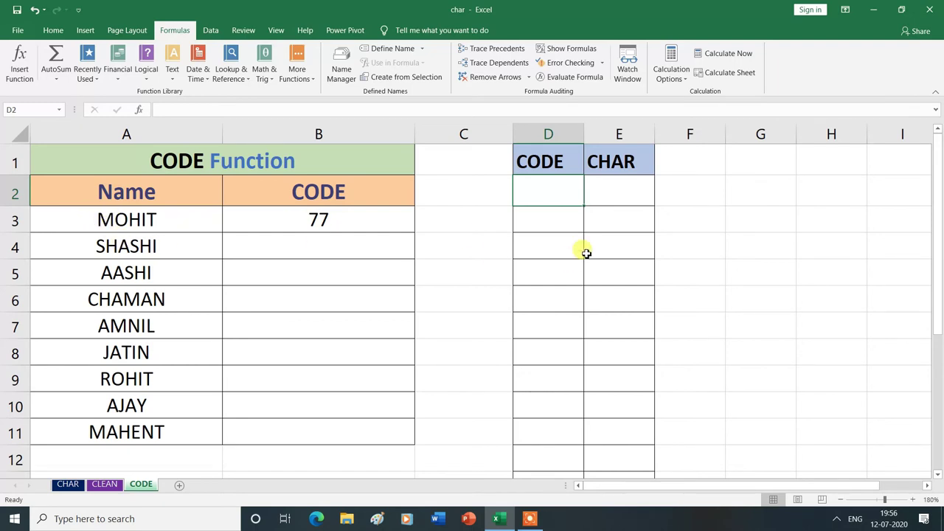
{"action": "type", "text": "1"}
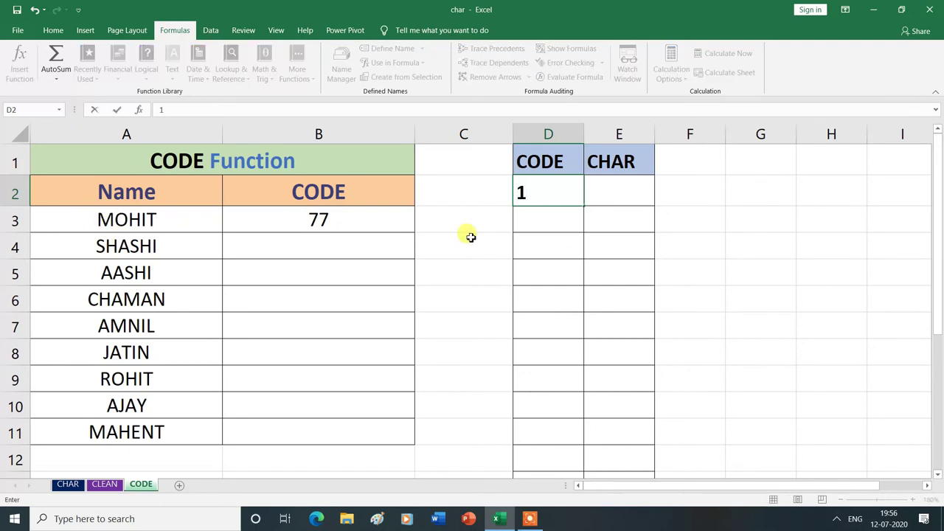
{"action": "key", "text": "Return"}
{"action": "type", "text": "2"}
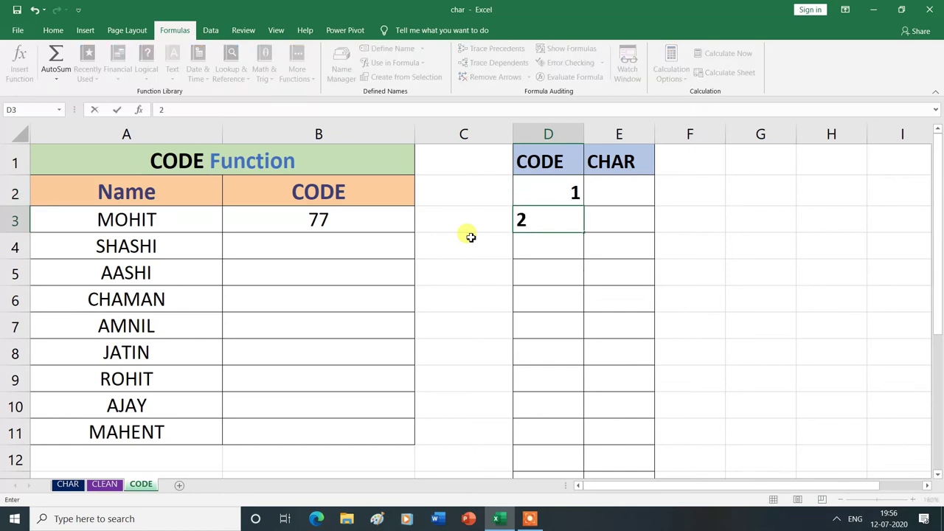
{"action": "mouse_move", "coordinate": [552, 190]}
{"action": "left_mouse_down"}
{"action": "mouse_move", "coordinate": [575, 227]}
{"action": "mouse_move", "coordinate": [594, 525]}
{"action": "mouse_move", "coordinate": [582, 525]}
{"action": "mouse_move", "coordinate": [570, 265]}
{"action": "left_mouse_up"}
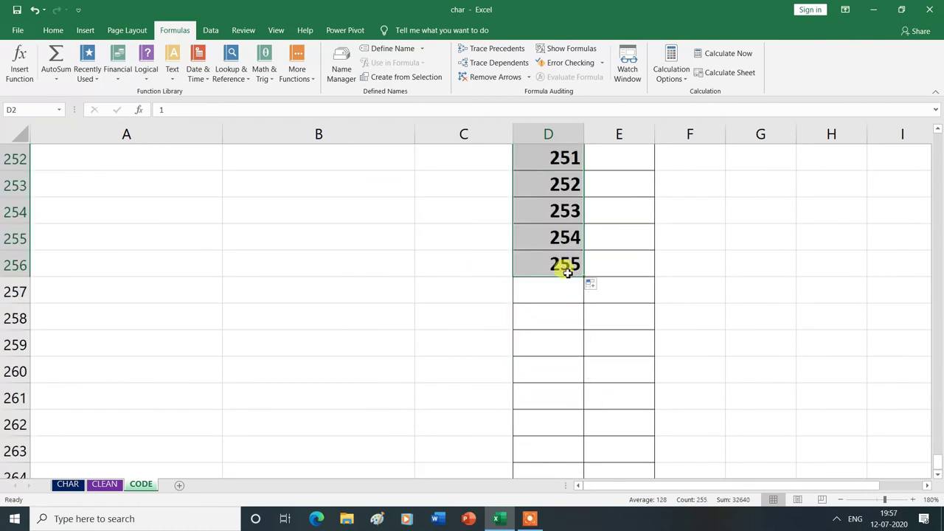
{"action": "key", "text": "ctrl+Home"}
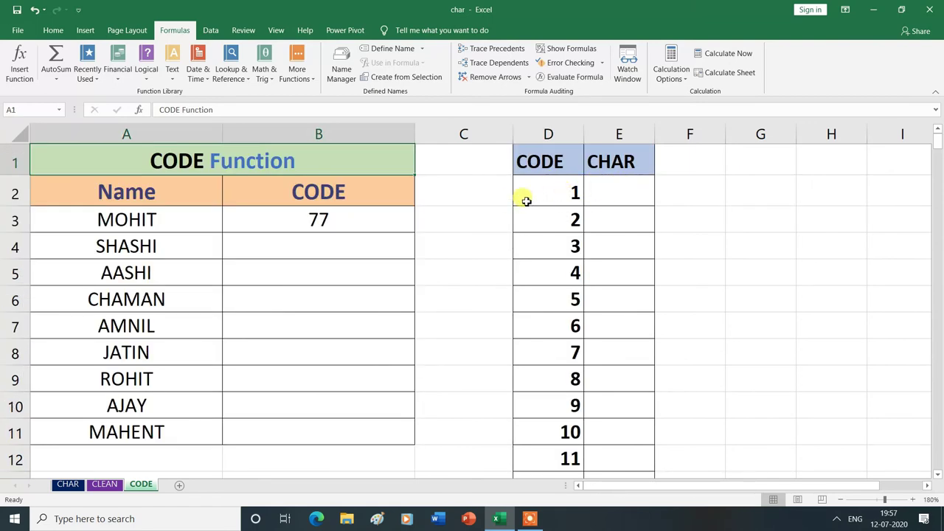
- Enter =CHAR(D2) in E2 to return the character for code 1
{"action": "left_click", "coordinate": [614, 191]}
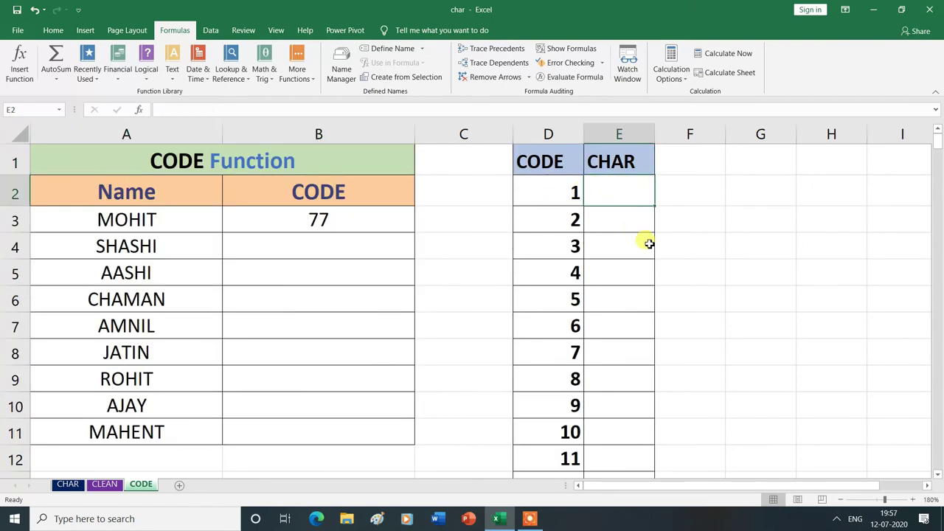
{"action": "type", "text": "="}
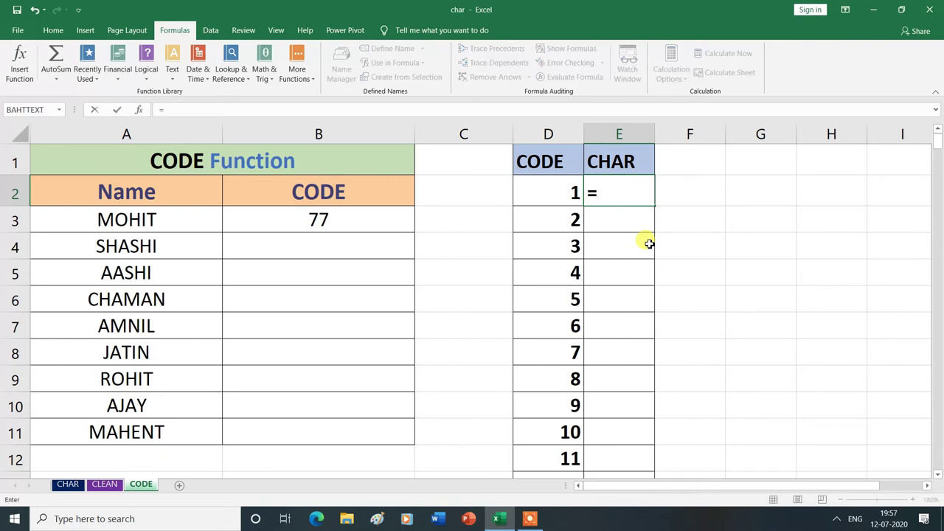
{"action": "type", "text": "CH"}
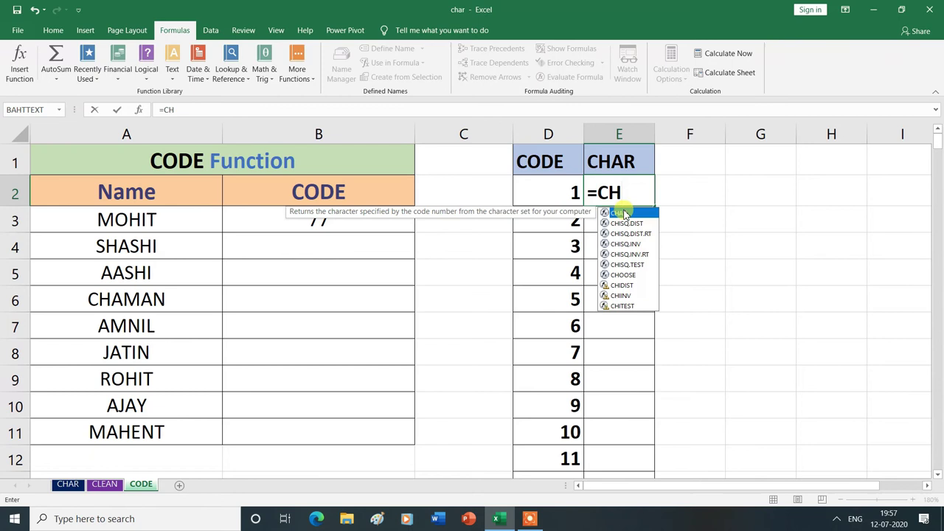
{"action": "double_click", "coordinate": [623, 213]}
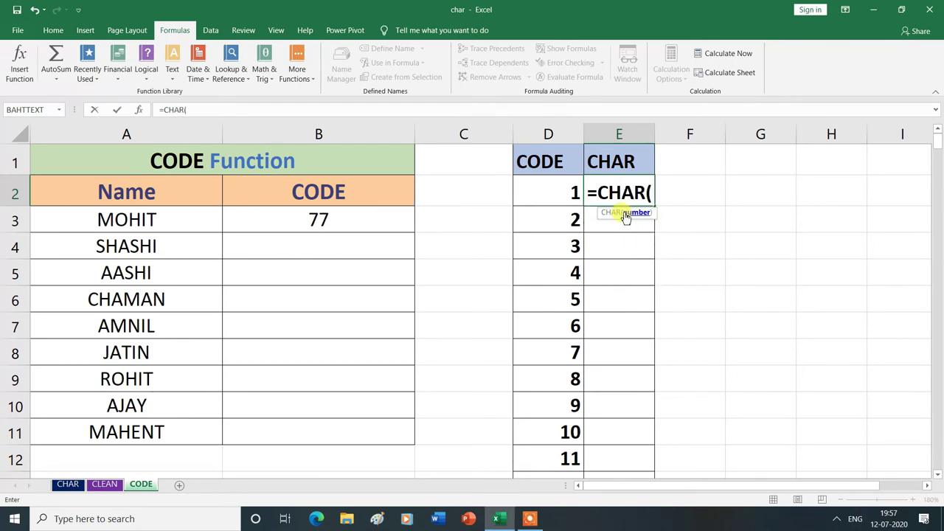
{"action": "left_click", "coordinate": [572, 193]}
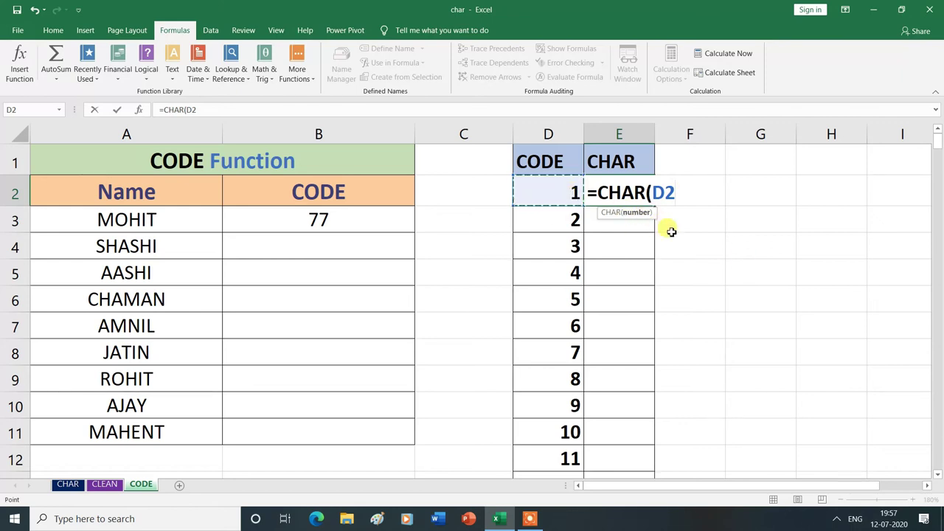
{"action": "type", "text": ")"}
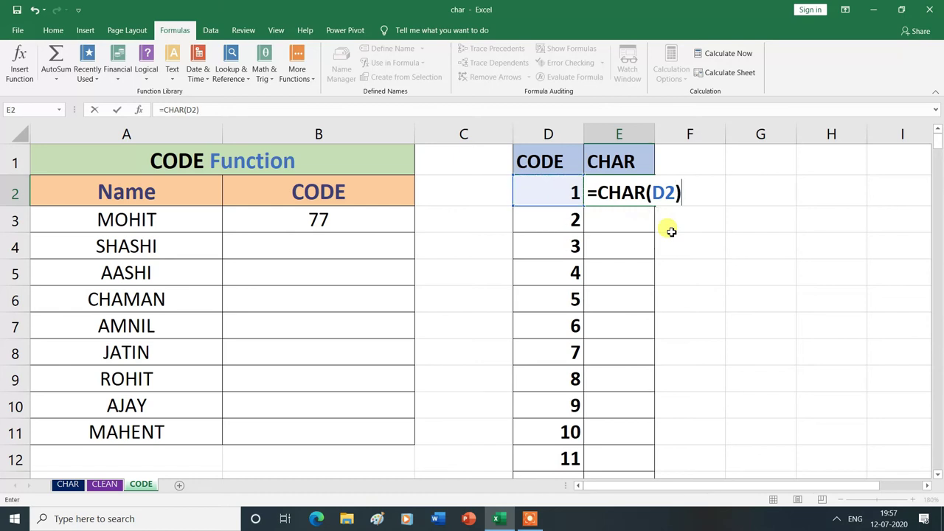
{"action": "key", "text": "Return"}
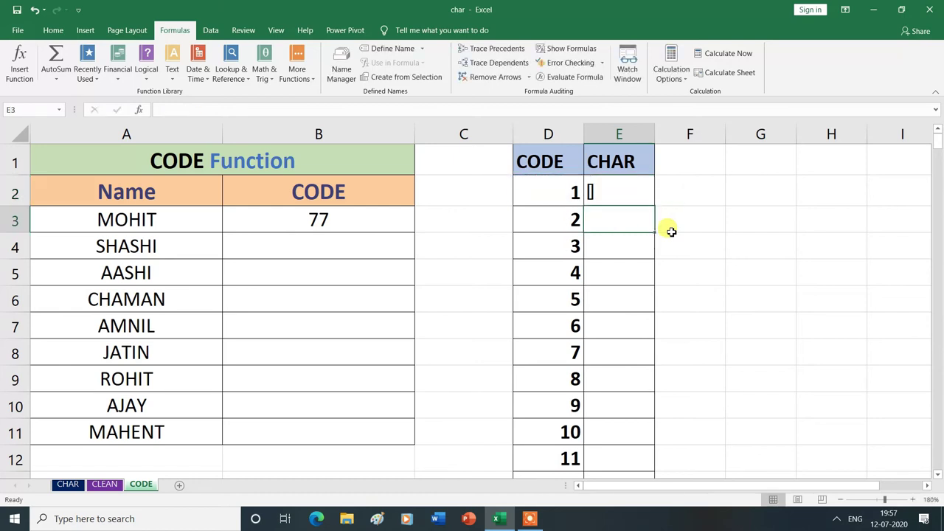
- Fill the CHAR formula down to row 256, ending with ÿ for code 255
{"action": "left_click", "coordinate": [637, 192]}
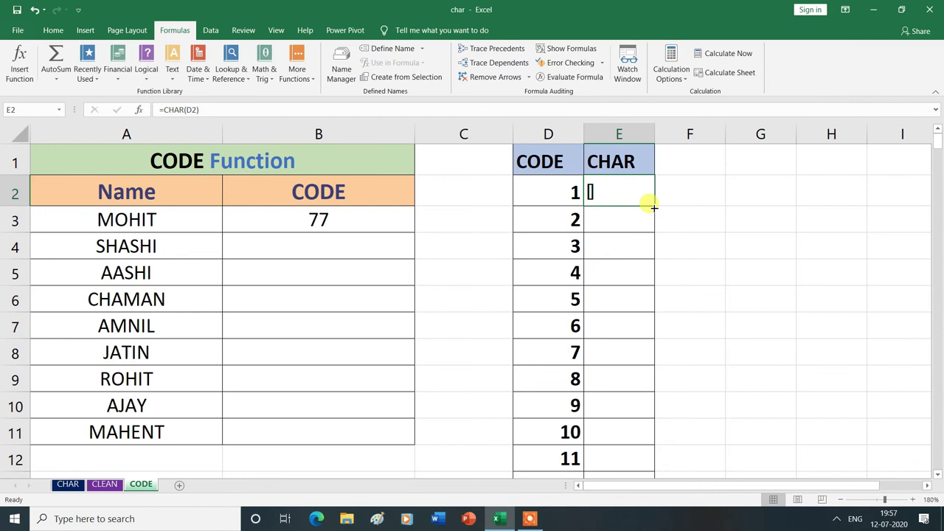
{"action": "mouse_move", "coordinate": [654, 205]}
{"action": "left_mouse_down"}
{"action": "mouse_move", "coordinate": [646, 526]}
{"action": "mouse_move", "coordinate": [653, 438]}
{"action": "left_mouse_up"}
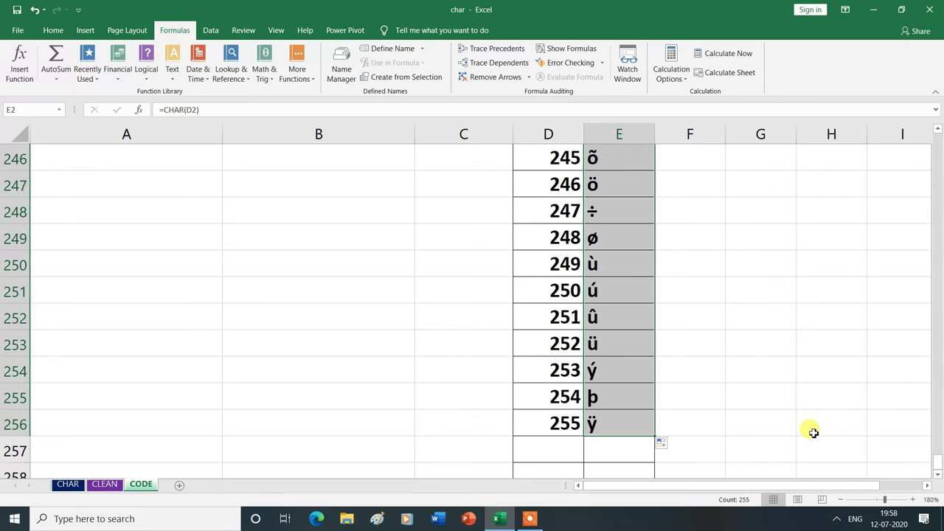
{"action": "scroll", "coordinate": [813, 433], "scroll_direction": "up", "scroll_amount": 4}
{"action": "scroll", "coordinate": [813, 432], "scroll_direction": "up", "scroll_amount": 1}
{"action": "scroll", "coordinate": [813, 432], "scroll_direction": "up", "scroll_amount": 7}
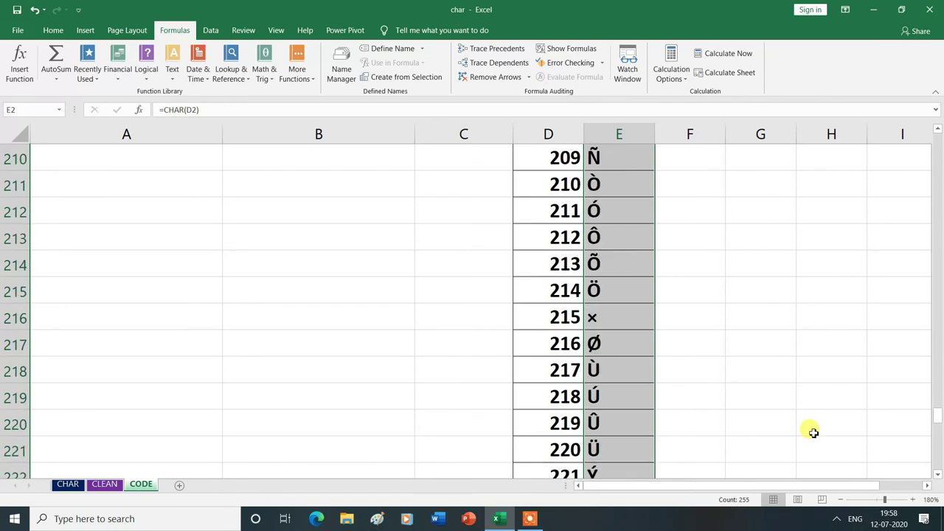
{"action": "scroll", "coordinate": [813, 433], "scroll_direction": "up", "scroll_amount": 8}
{"action": "key", "text": "ctrl+Home"}
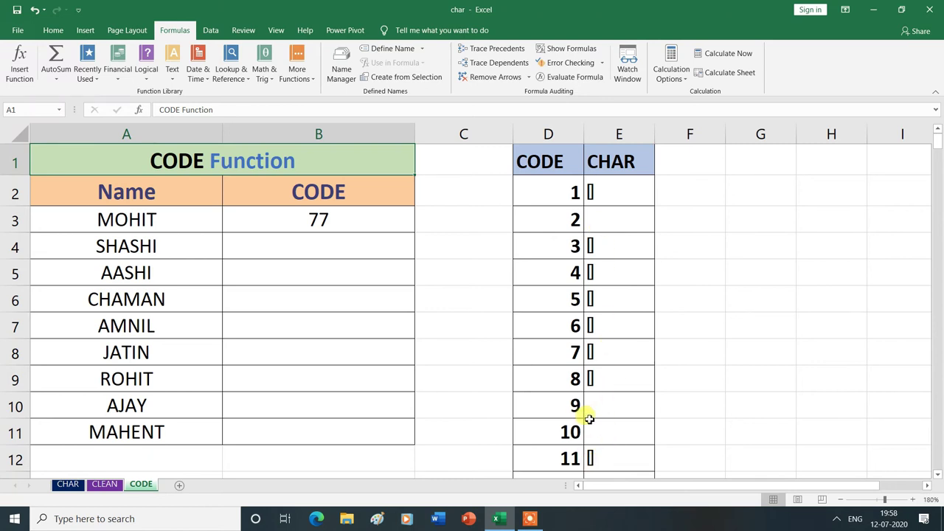
{"action": "scroll", "coordinate": [591, 422], "scroll_direction": "down", "scroll_amount": 1}
{"action": "scroll", "coordinate": [591, 422], "scroll_direction": "down", "scroll_amount": 3}
{"action": "scroll", "coordinate": [591, 422], "scroll_direction": "down", "scroll_amount": 5}
{"action": "scroll", "coordinate": [590, 422], "scroll_direction": "down", "scroll_amount": 9}
{"action": "scroll", "coordinate": [593, 422], "scroll_direction": "down", "scroll_amount": 5}
{"action": "scroll", "coordinate": [594, 421], "scroll_direction": "down", "scroll_amount": 5}
{"action": "scroll", "coordinate": [593, 422], "scroll_direction": "up", "scroll_amount": 3}
{"action": "scroll", "coordinate": [594, 421], "scroll_direction": "up", "scroll_amount": 2}
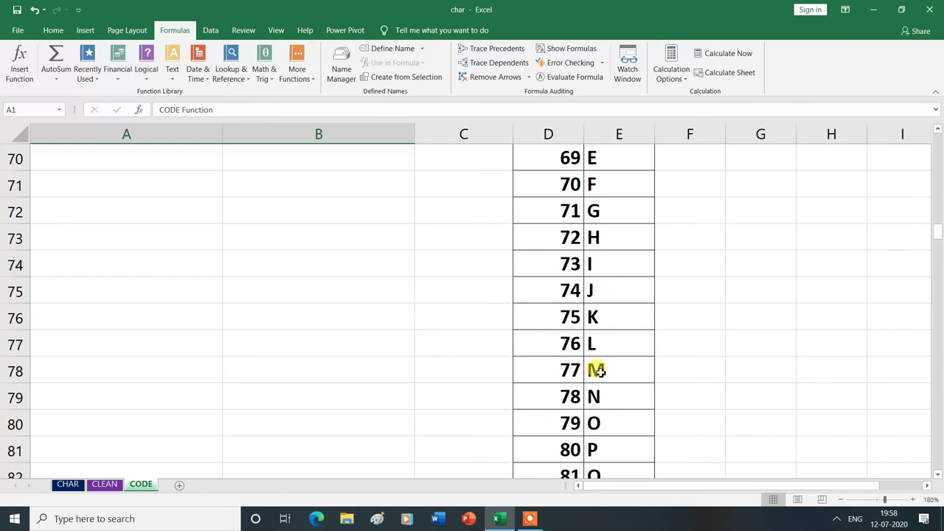
{"action": "scroll", "coordinate": [568, 380], "scroll_direction": "up", "scroll_amount": 15}
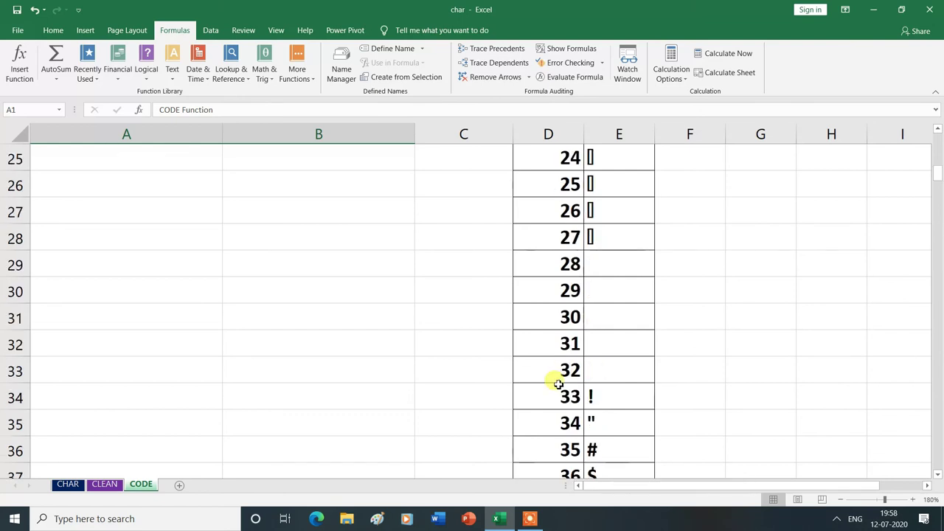
{"action": "scroll", "coordinate": [554, 383], "scroll_direction": "up", "scroll_amount": 8}
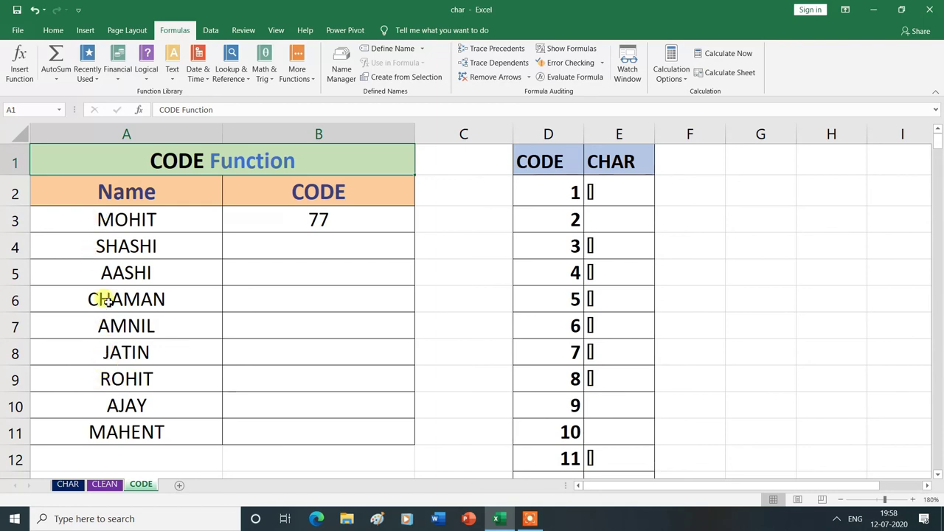
- Fill the CODE formula from B3 down to B11, giving codes such as 83, 67, 74 and 82
{"action": "left_click", "coordinate": [337, 217]}
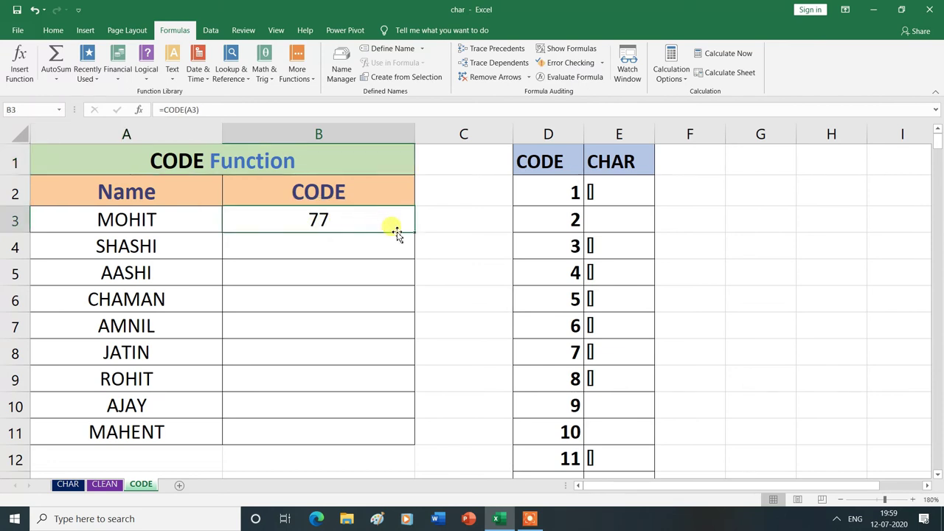
{"action": "left_click_drag", "start_coordinate": [415, 232], "coordinate": [405, 430]}
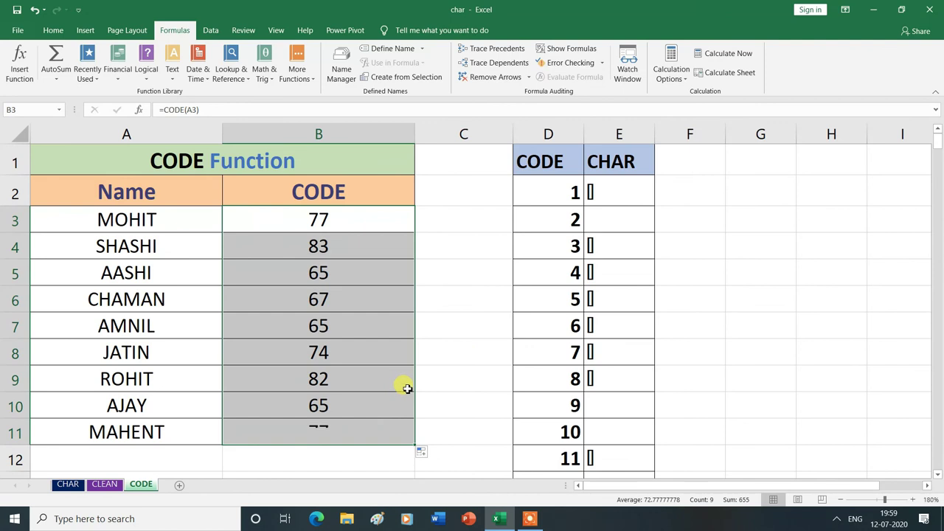
{"action": "left_click", "coordinate": [458, 328]}
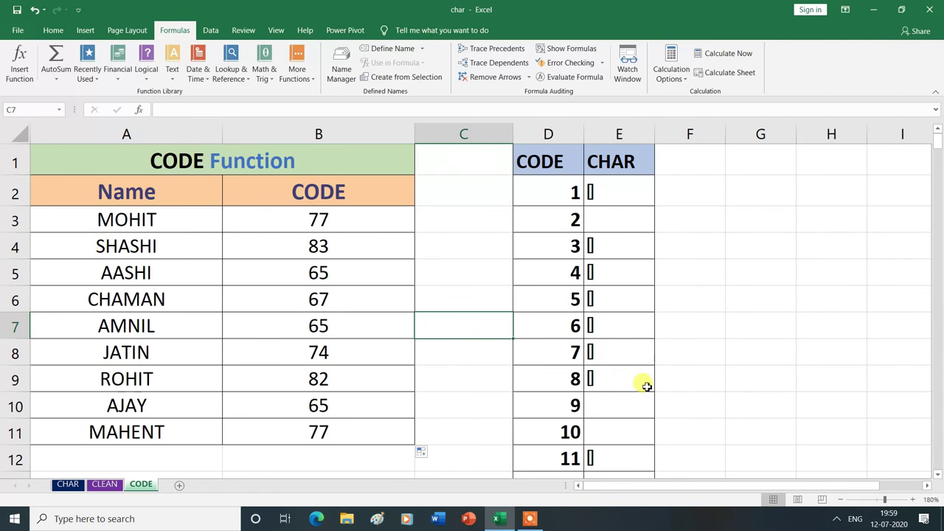
- Scroll through the 1–255 CHAR list to compare the name codes with their characters
{"action": "scroll", "coordinate": [646, 387], "scroll_direction": "down", "scroll_amount": 1}
{"action": "scroll", "coordinate": [646, 386], "scroll_direction": "down", "scroll_amount": 3}
{"action": "scroll", "coordinate": [646, 386], "scroll_direction": "down", "scroll_amount": 4}
{"action": "scroll", "coordinate": [646, 386], "scroll_direction": "down", "scroll_amount": 4}
{"action": "scroll", "coordinate": [646, 386], "scroll_direction": "down", "scroll_amount": 5}
{"action": "scroll", "coordinate": [646, 386], "scroll_direction": "down", "scroll_amount": 3}
{"action": "scroll", "coordinate": [646, 386], "scroll_direction": "down", "scroll_amount": 4}
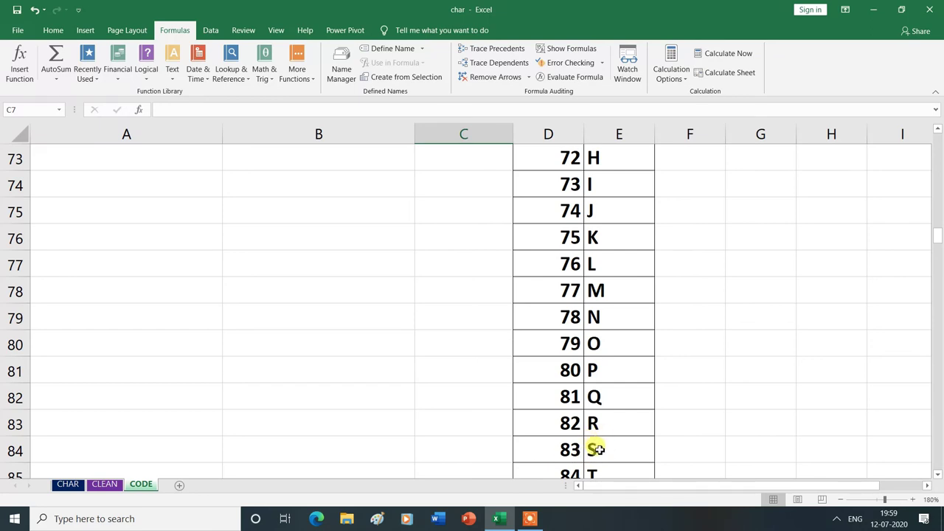
{"action": "scroll", "coordinate": [726, 416], "scroll_direction": "up", "scroll_amount": 5}
{"action": "scroll", "coordinate": [730, 417], "scroll_direction": "up", "scroll_amount": 9}
{"action": "scroll", "coordinate": [730, 417], "scroll_direction": "up", "scroll_amount": 10}
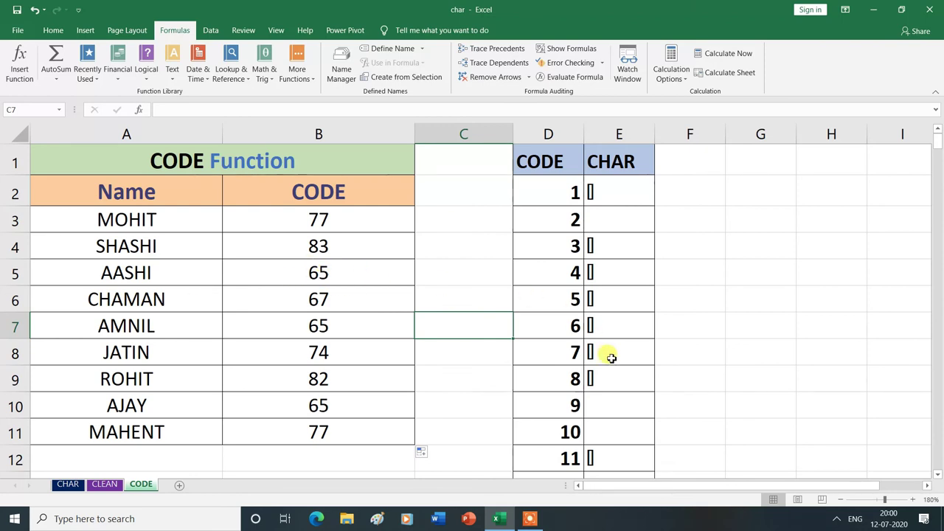
{"action": "scroll", "coordinate": [623, 370], "scroll_direction": "down", "scroll_amount": 1}
{"action": "scroll", "coordinate": [623, 370], "scroll_direction": "down", "scroll_amount": 1}
{"action": "scroll", "coordinate": [622, 370], "scroll_direction": "down", "scroll_amount": 4}
{"action": "scroll", "coordinate": [623, 371], "scroll_direction": "down", "scroll_amount": 7}
{"action": "scroll", "coordinate": [623, 370], "scroll_direction": "down", "scroll_amount": 4}
{"action": "scroll", "coordinate": [623, 370], "scroll_direction": "down", "scroll_amount": 3}
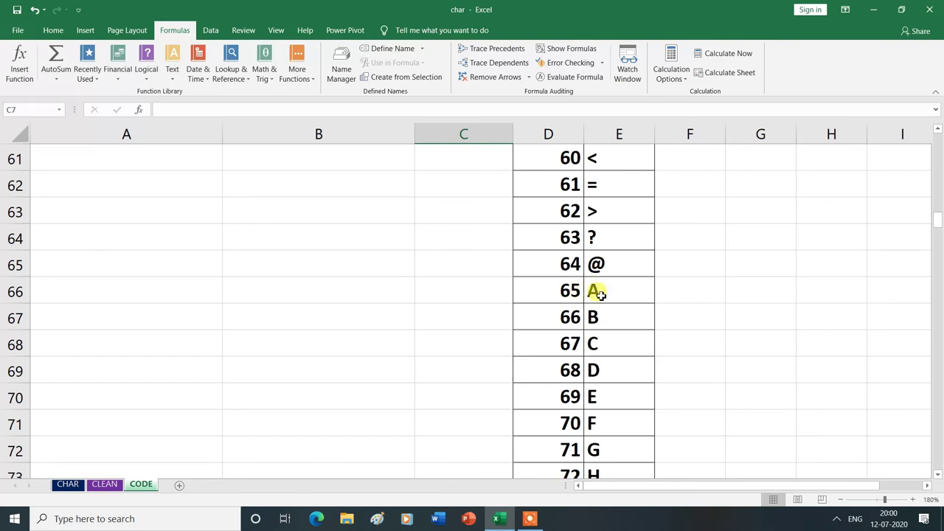
{"action": "scroll", "coordinate": [147, 237], "scroll_direction": "up", "scroll_amount": 20}
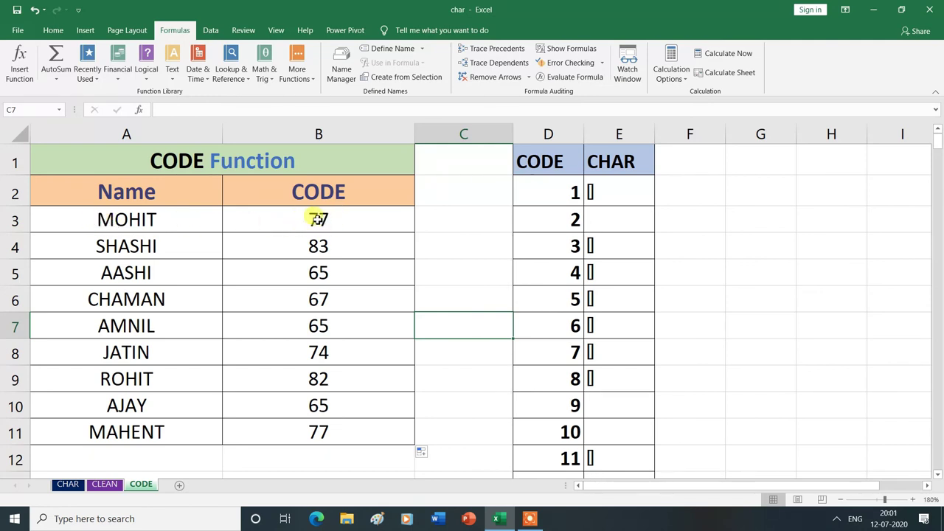
- Replace the first letter of the name in A3 with a lowercase m
{"action": "double_click", "coordinate": [107, 219]}
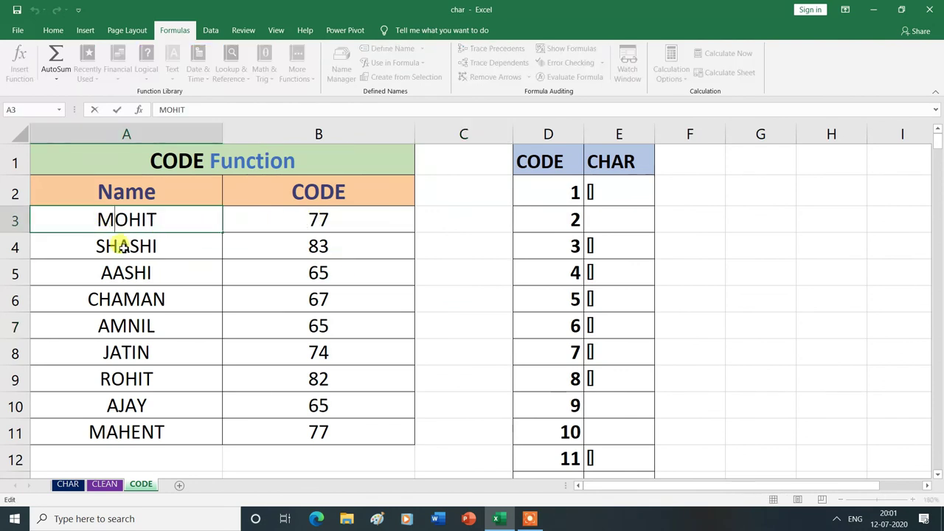
{"action": "key", "text": "BackSpace"}
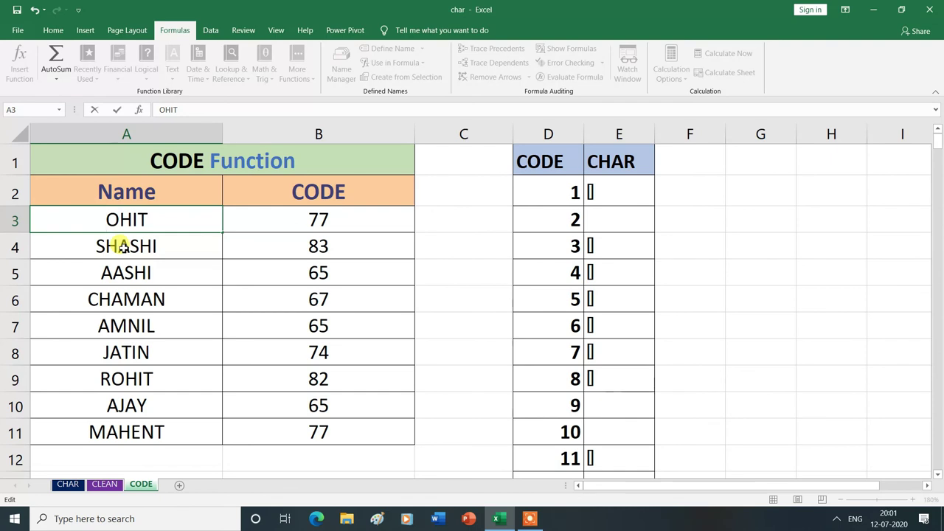
{"action": "type", "text": "m"}
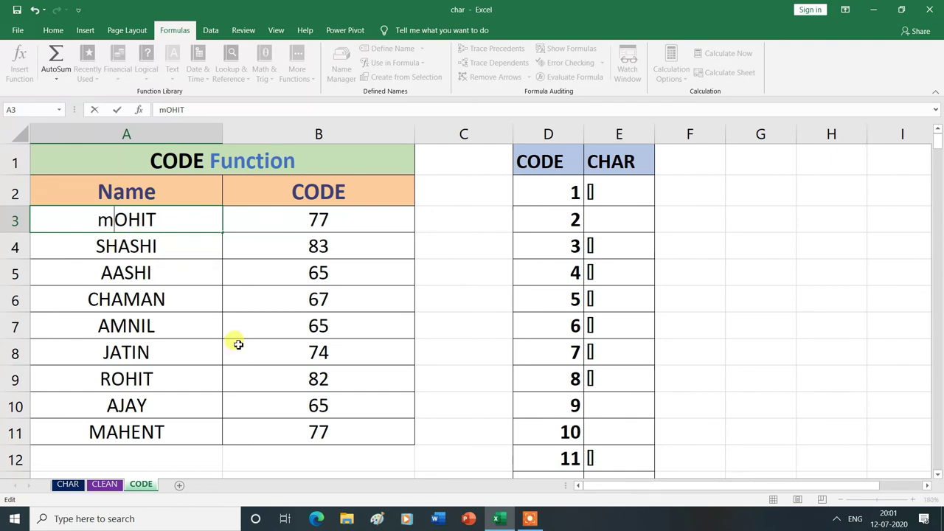
{"action": "key", "text": "Return"}
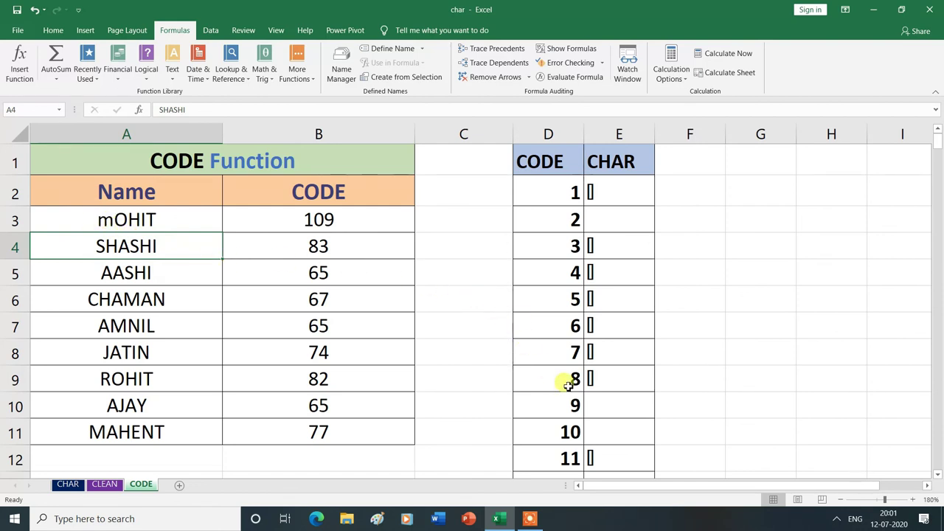
- Scroll the CHAR list down to code 109, confirming it is lowercase m
{"action": "scroll", "coordinate": [681, 421], "scroll_direction": "down", "scroll_amount": 1}
{"action": "scroll", "coordinate": [681, 421], "scroll_direction": "down", "scroll_amount": 2}
{"action": "scroll", "coordinate": [681, 421], "scroll_direction": "down", "scroll_amount": 4}
{"action": "scroll", "coordinate": [681, 421], "scroll_direction": "down", "scroll_amount": 4}
{"action": "scroll", "coordinate": [681, 421], "scroll_direction": "down", "scroll_amount": 10}
{"action": "scroll", "coordinate": [681, 421], "scroll_direction": "down", "scroll_amount": 6}
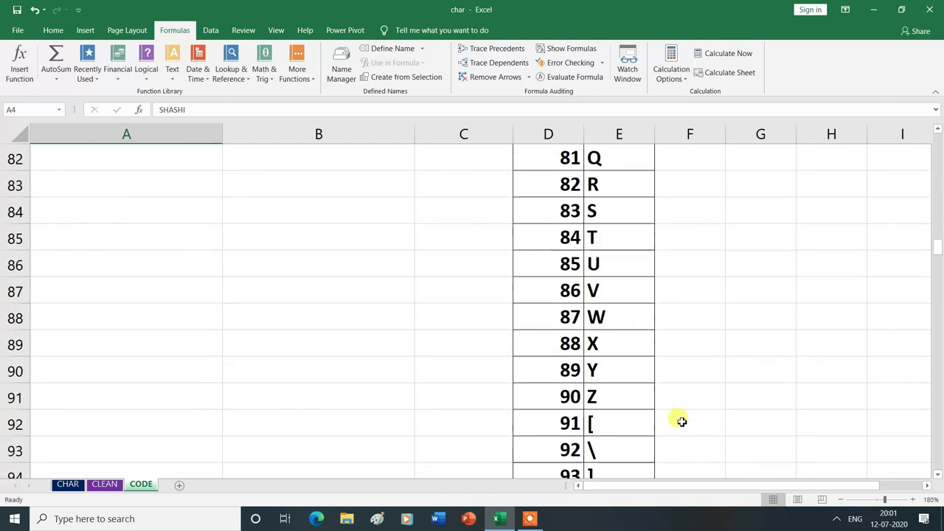
{"action": "scroll", "coordinate": [681, 421], "scroll_direction": "down", "scroll_amount": 5}
{"action": "scroll", "coordinate": [681, 421], "scroll_direction": "down", "scroll_amount": 4}
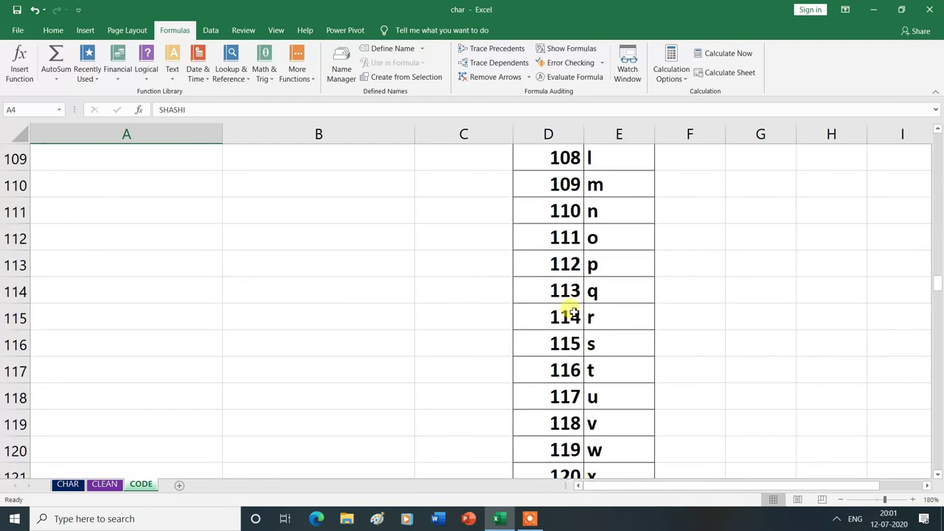